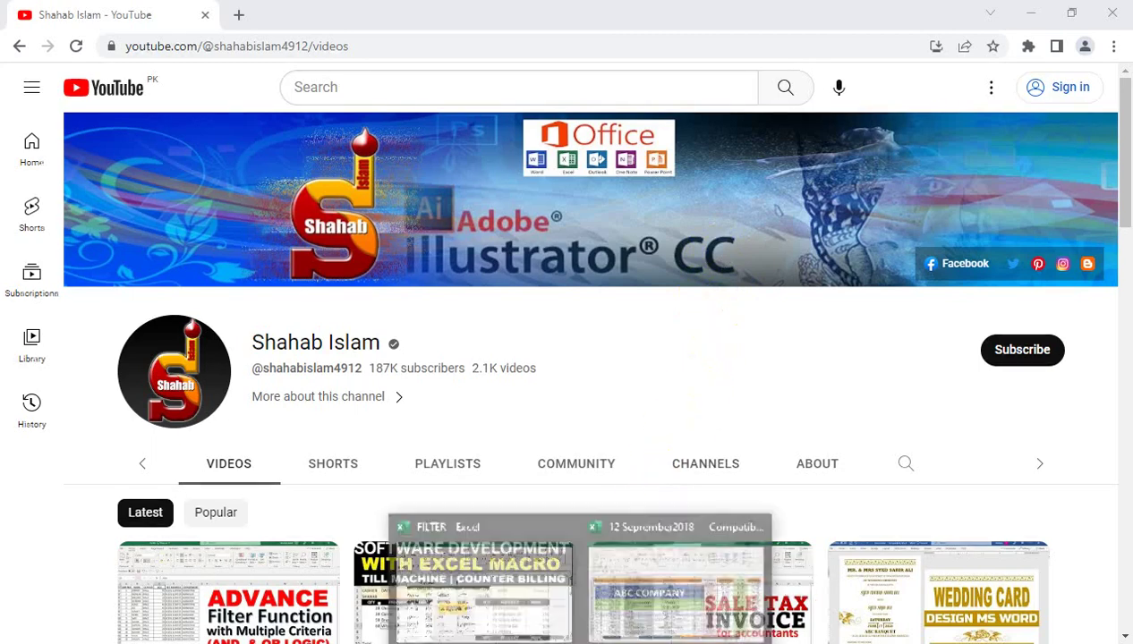
Step: Bring the FILTER workbook in Excel to the front, over the YouTube browser
click(518, 612)
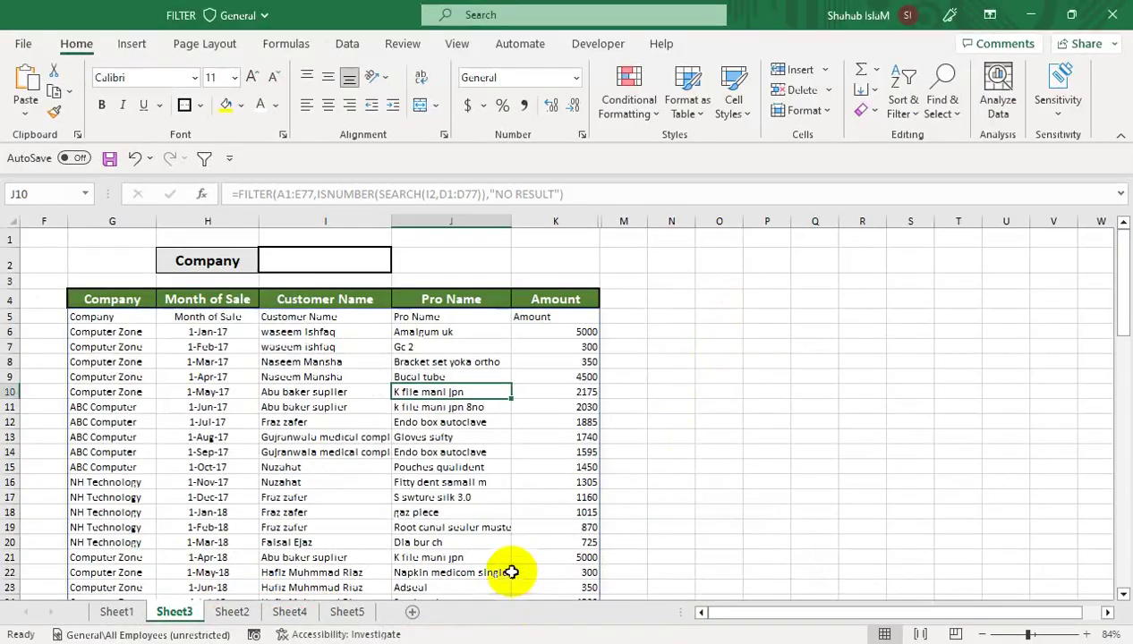
Step: Change the H2 search label from 'Company' to 'PRO NAME'
click(669, 397)
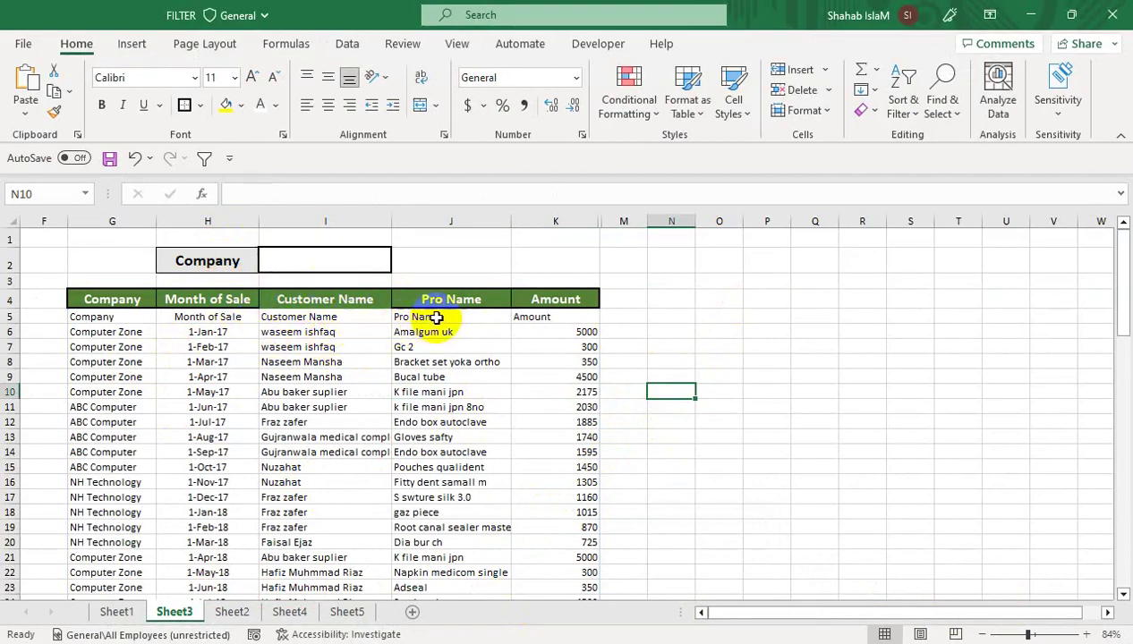
double_click(245, 262)
text(PR)
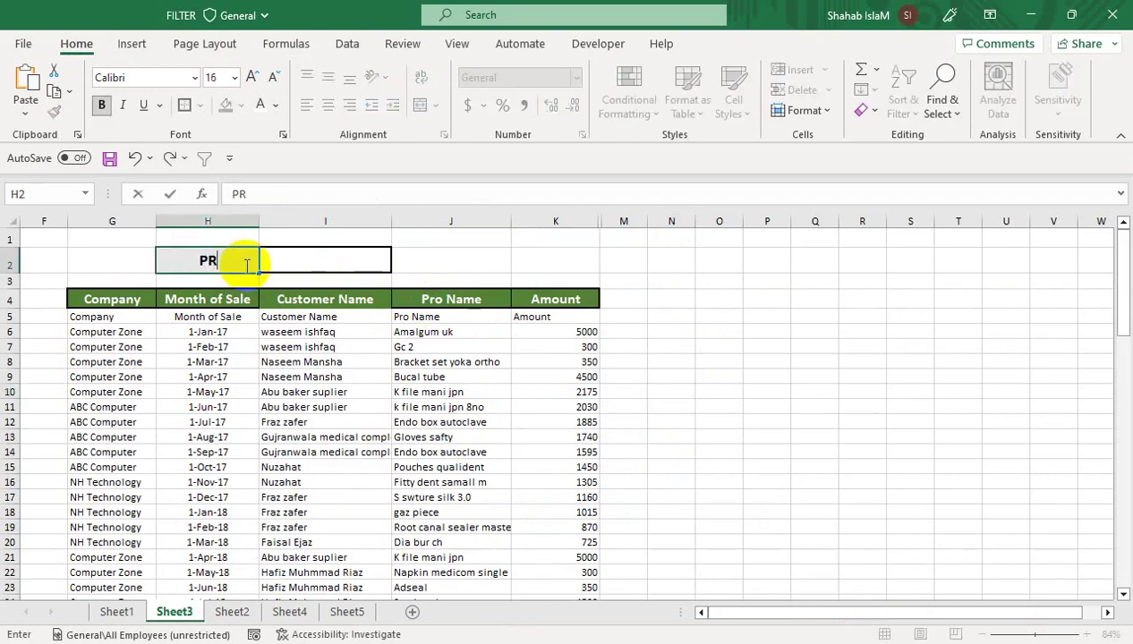
text(O N)
text(.3)
key(BackSpace)
key(BackSpace)
text(AME)
key(Return)
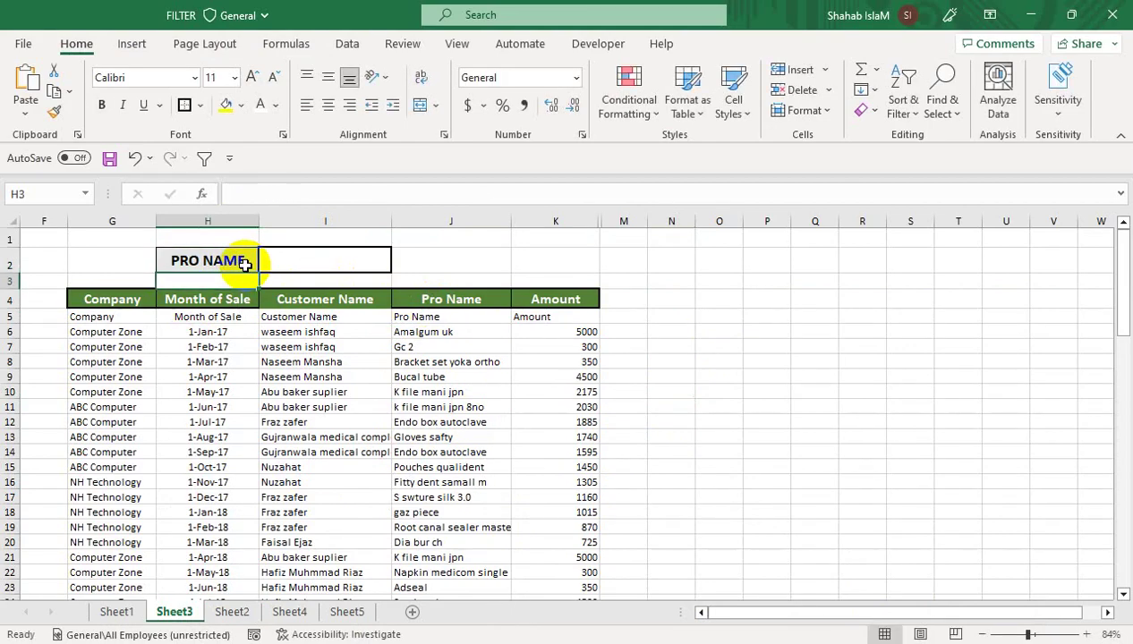
click(306, 258)
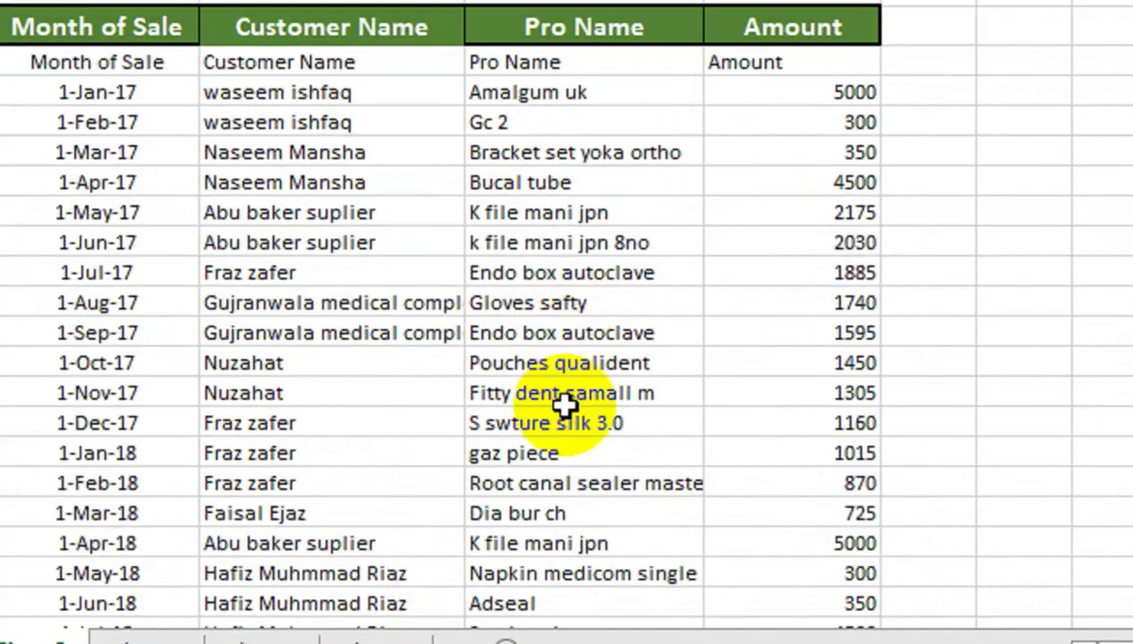
drag(501, 452, 564, 568)
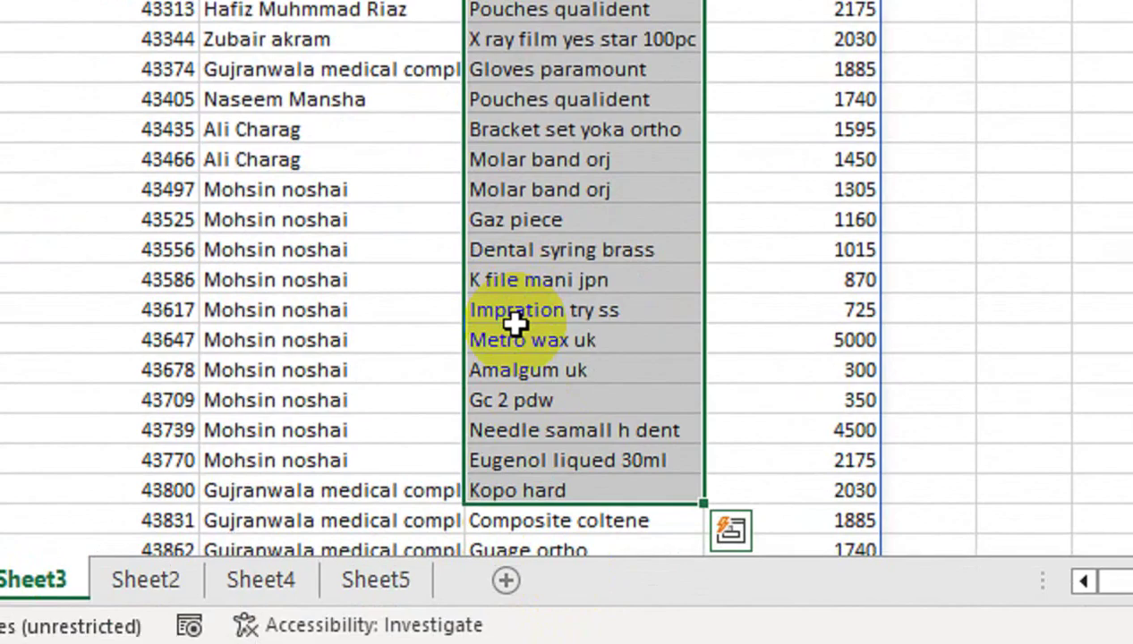
click(537, 257)
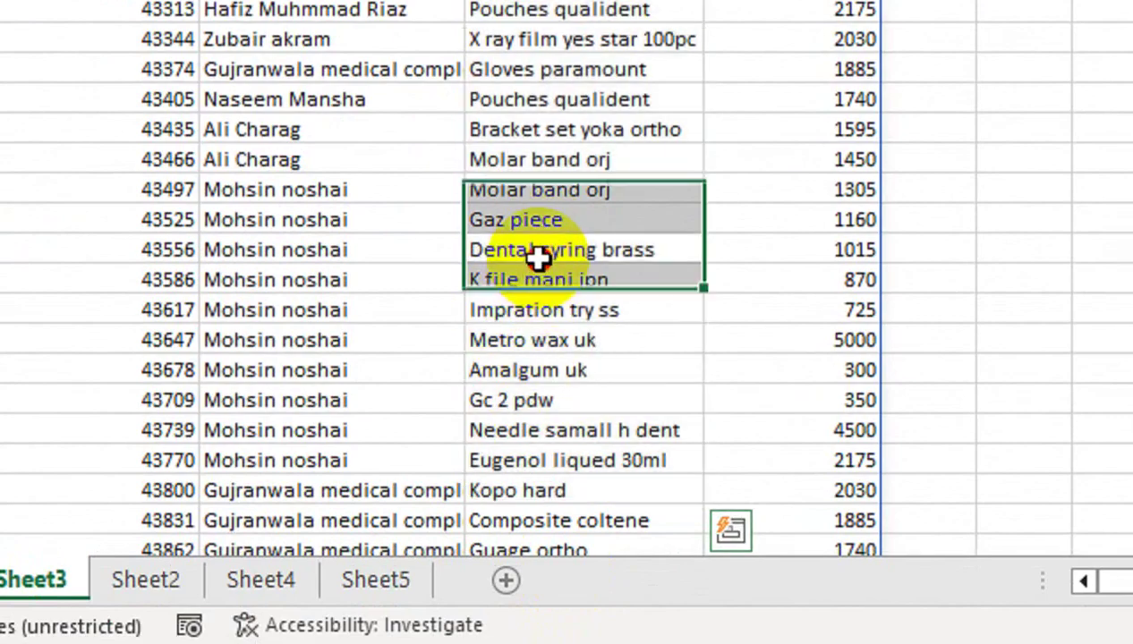
drag(537, 257, 521, 501)
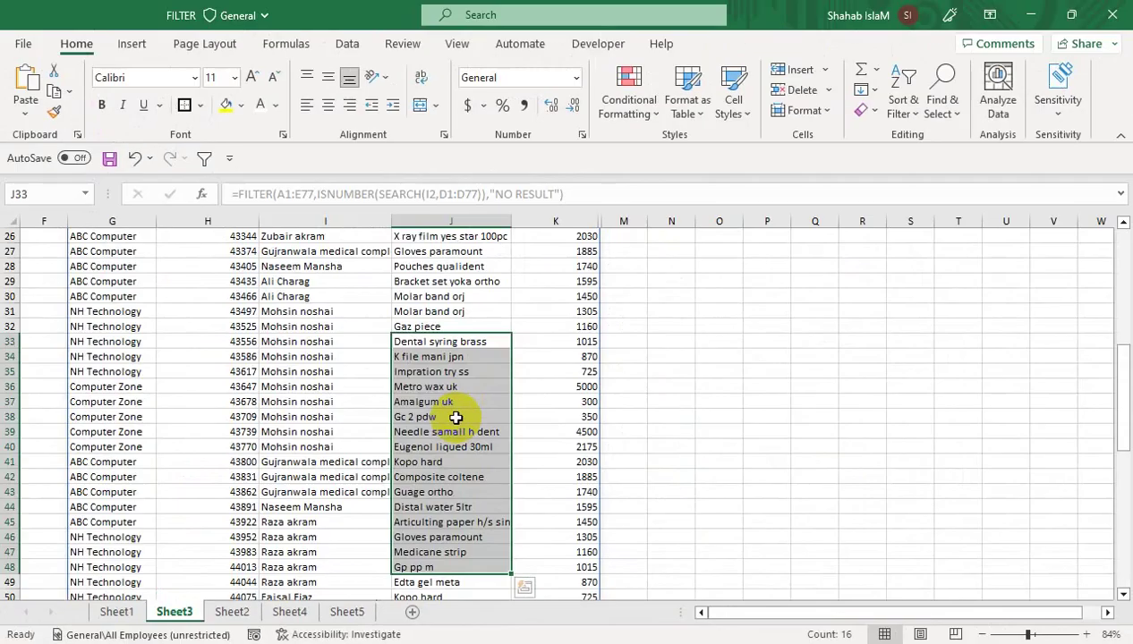
drag(452, 428, 498, 173)
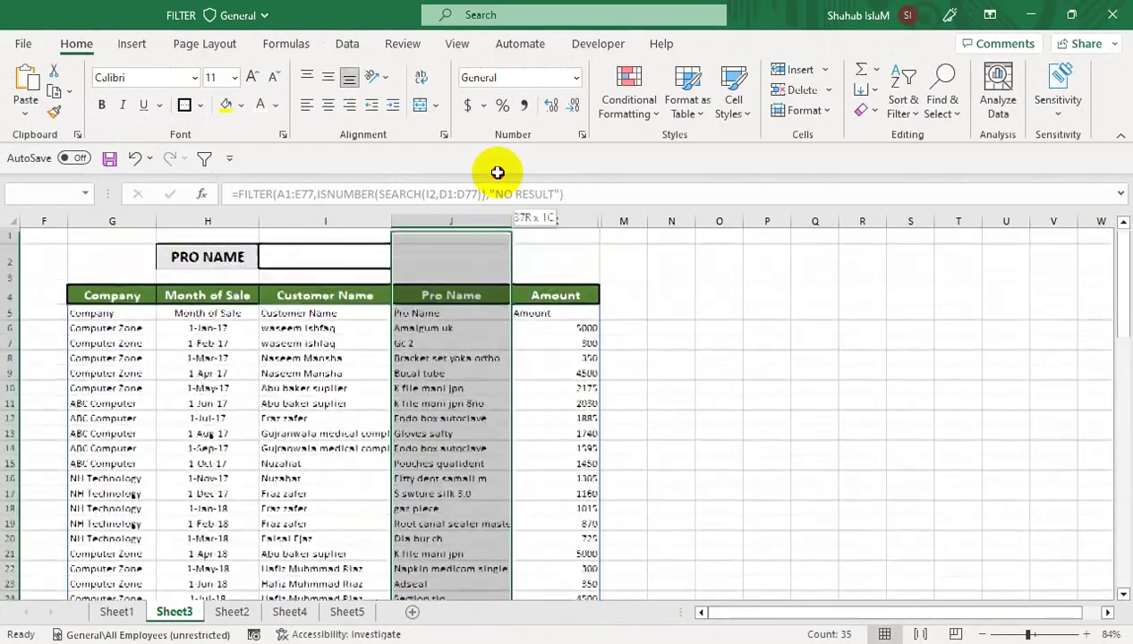
click(439, 255)
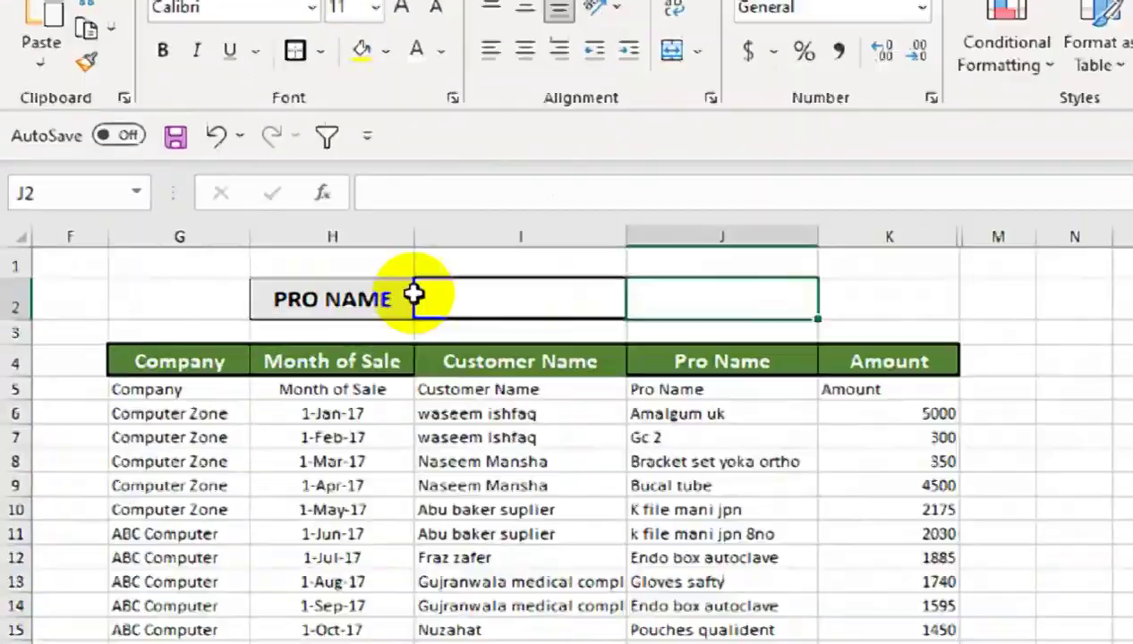
click(447, 293)
double_click(567, 325)
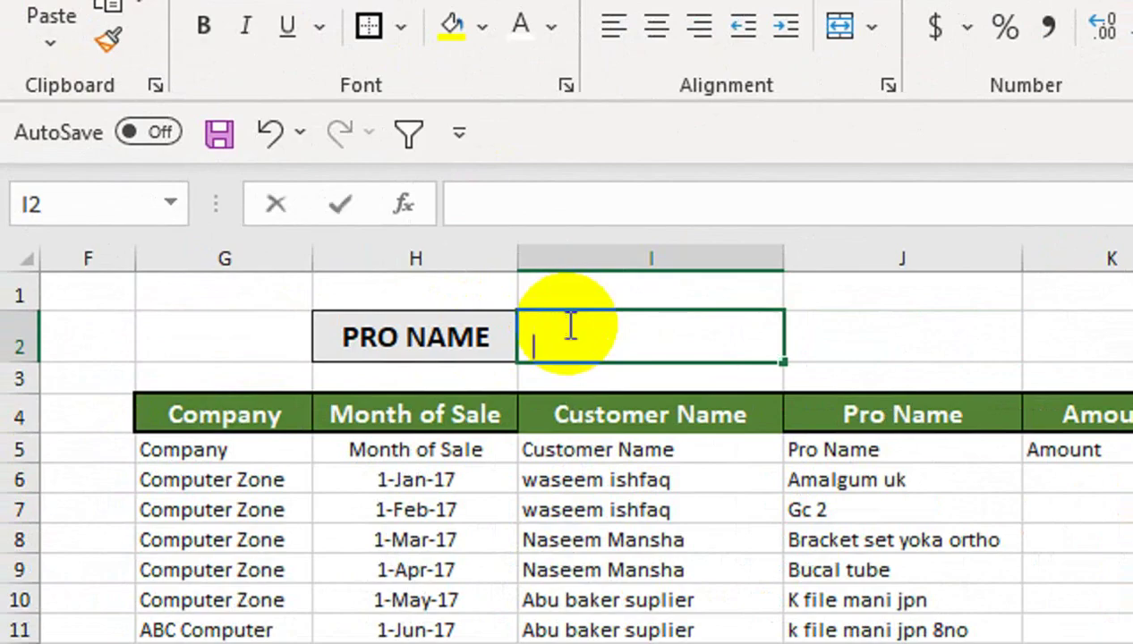
text(EN)
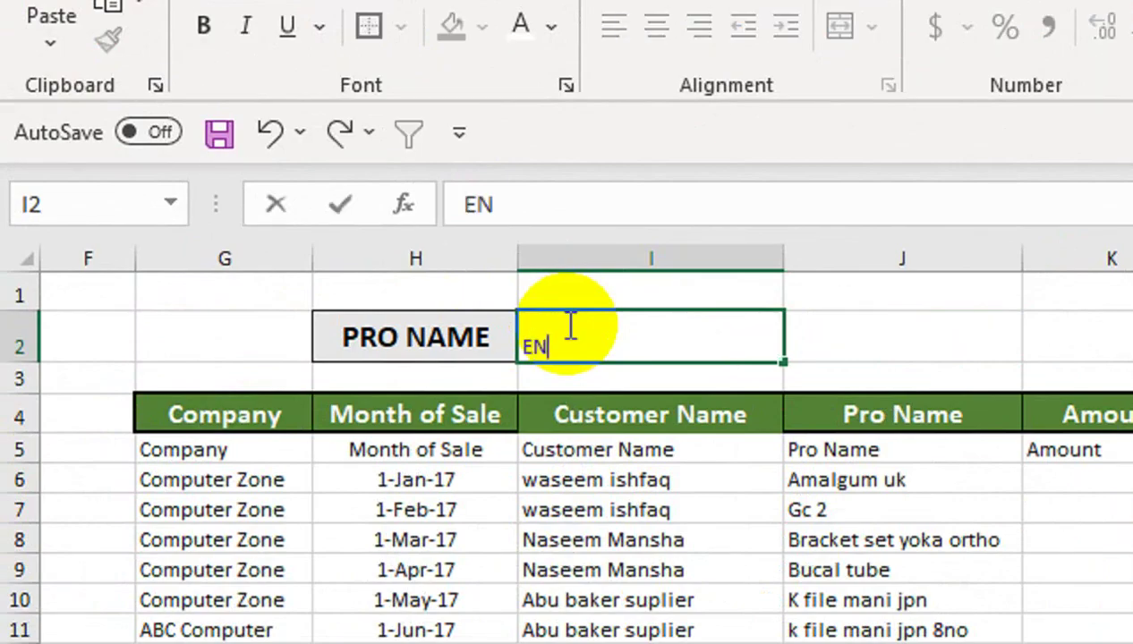
key(Return)
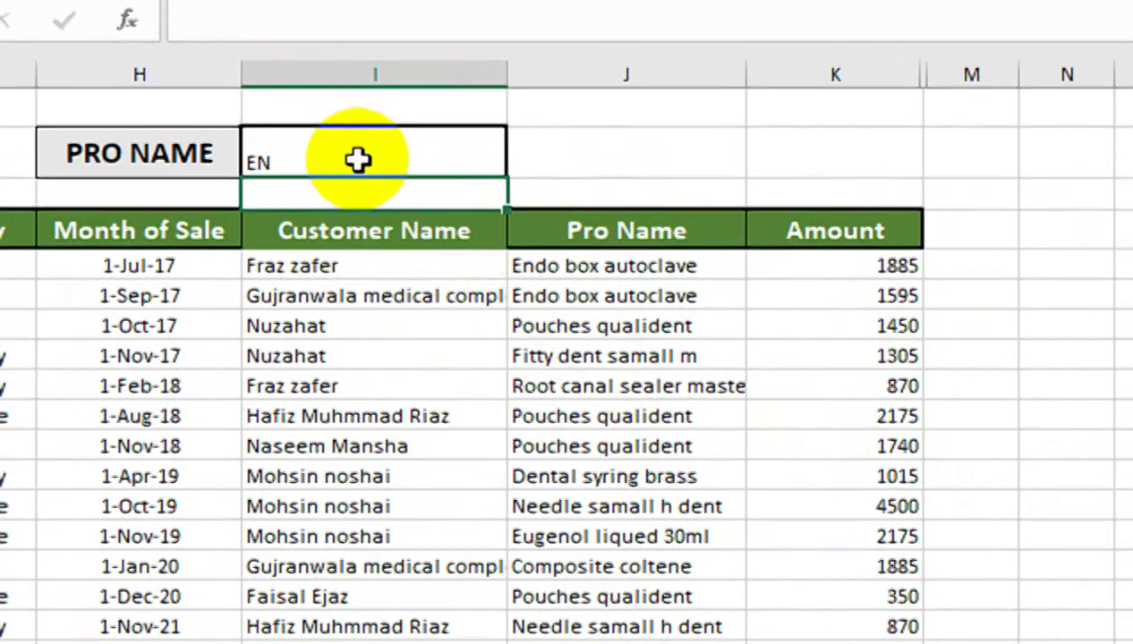
click(333, 111)
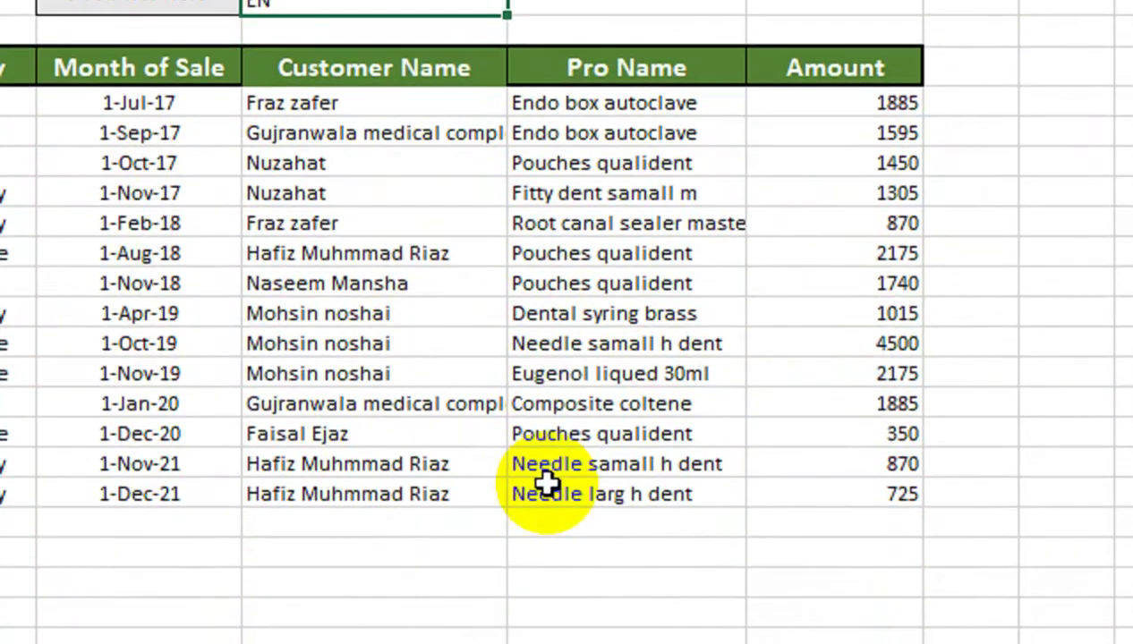
key(Delete)
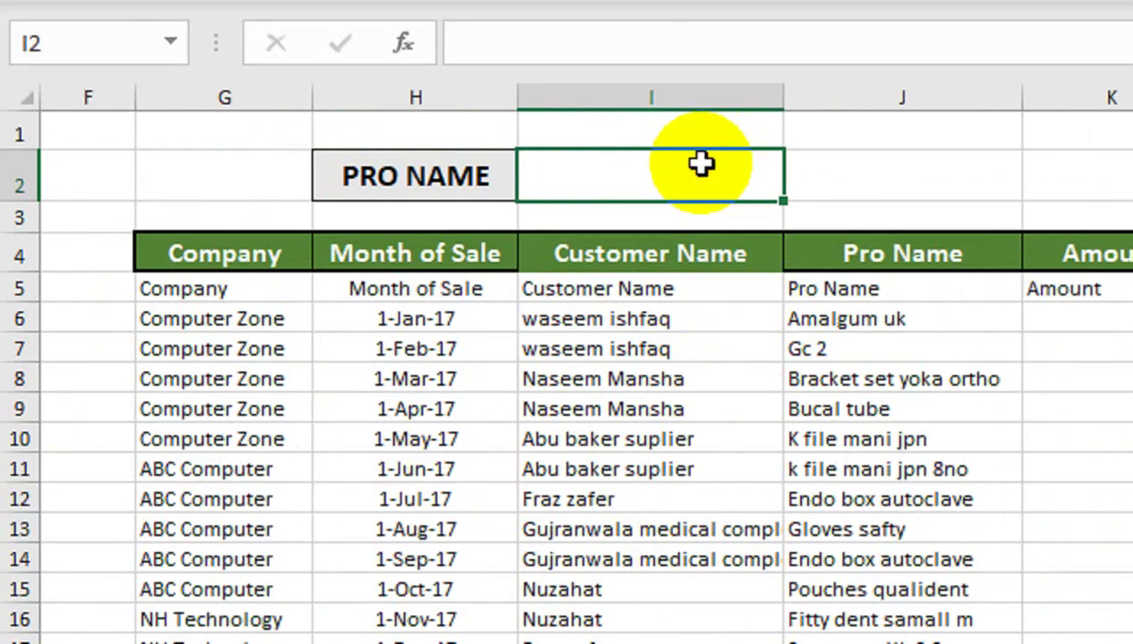
Step: Enter 'GLOV' in the search cell to list only the Gloves sales rows
text(GLOV)
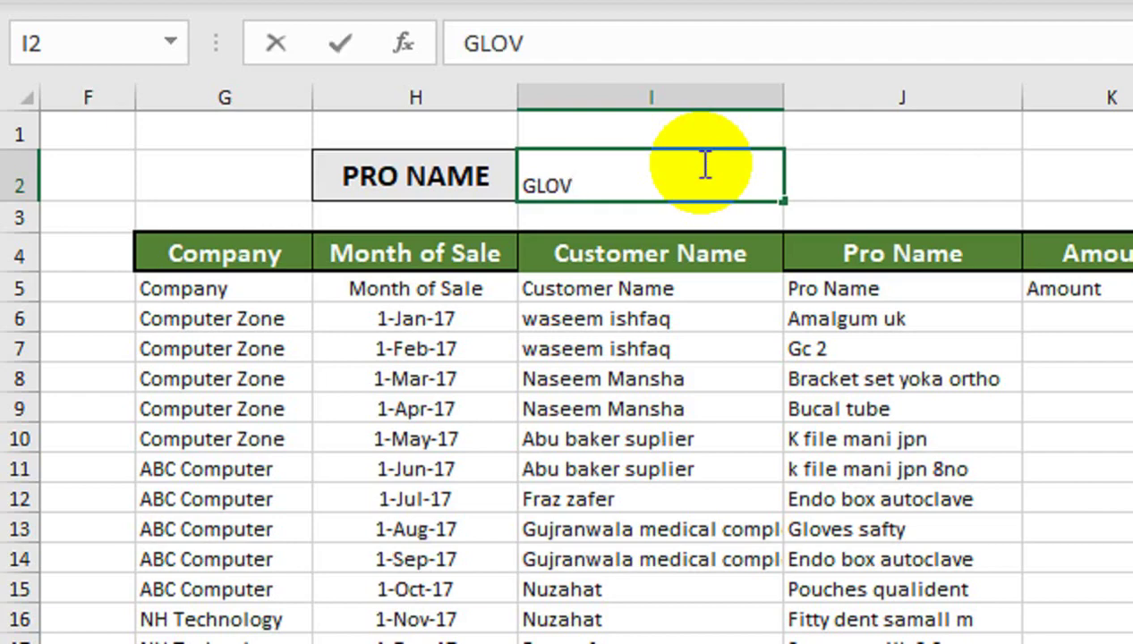
key(Return)
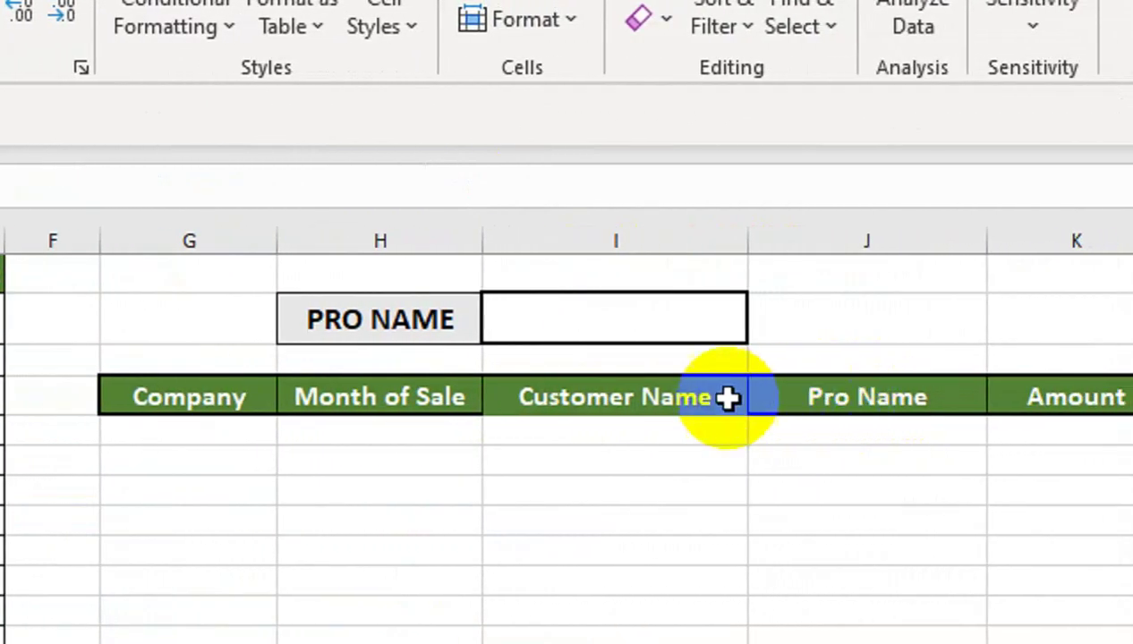
click(673, 324)
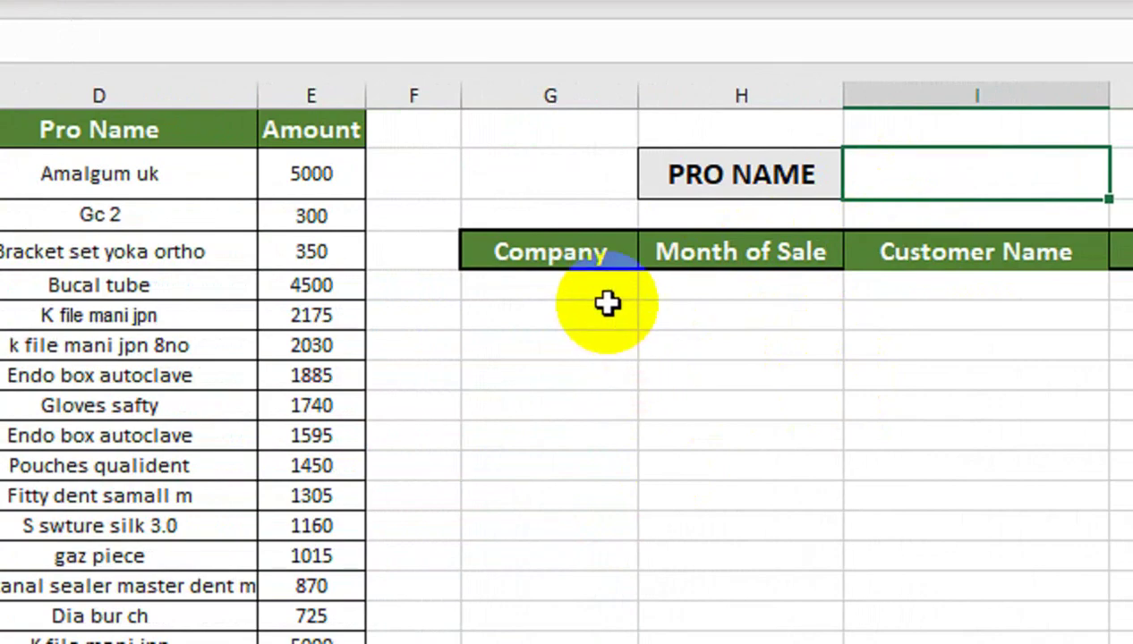
click(579, 287)
Step: Begin the formula =FILTER(A2:E77, using the full sales range as the array argument
text(=)
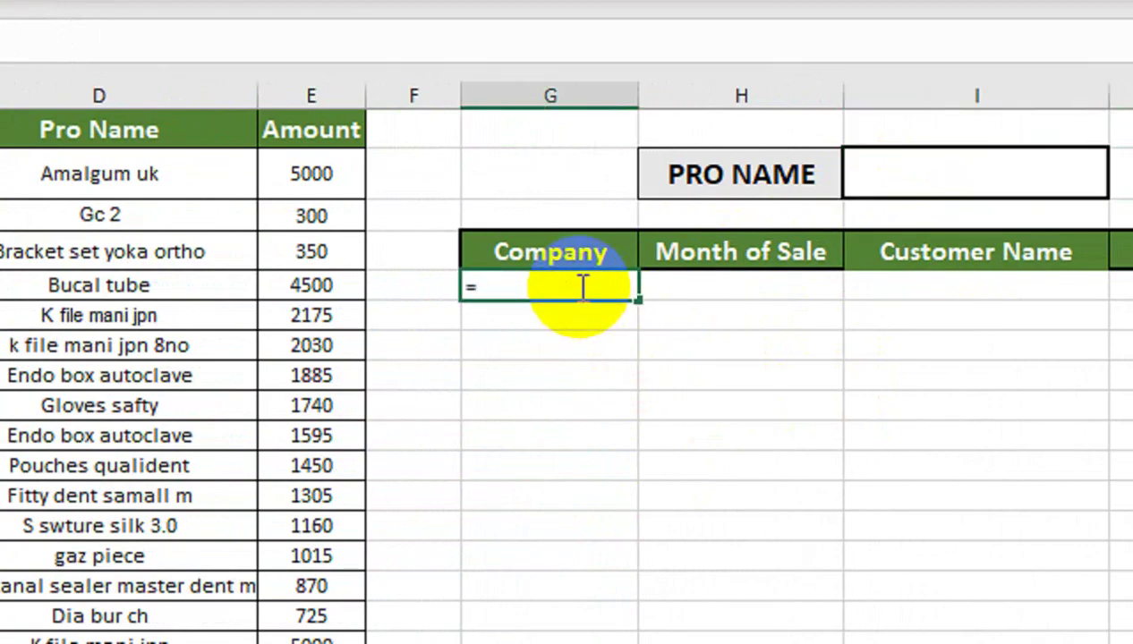
text(FILTER)
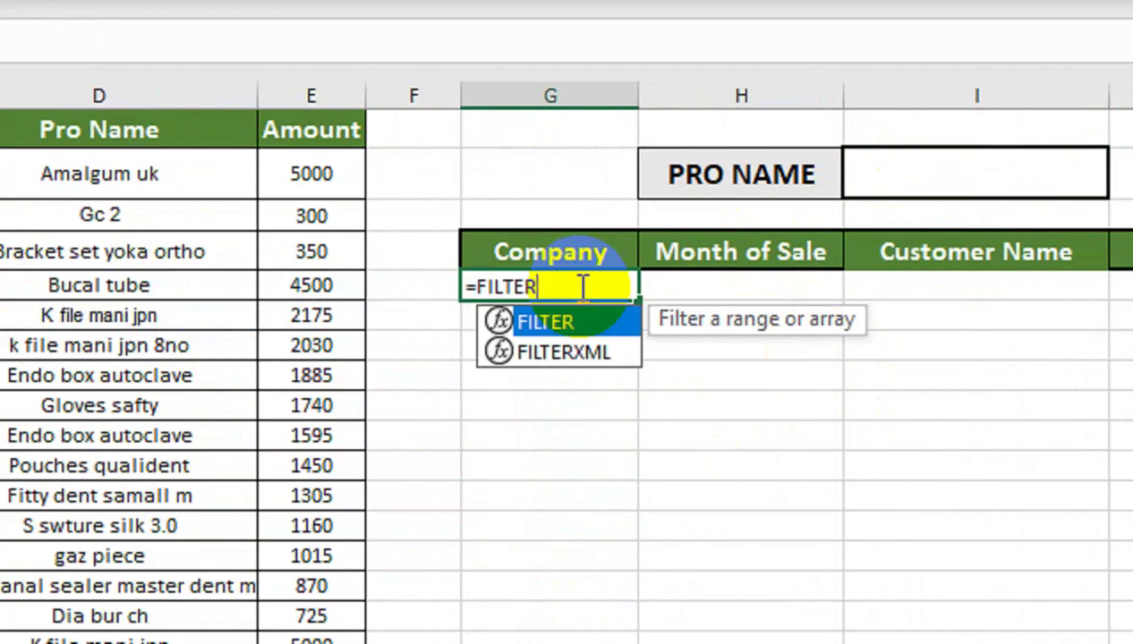
text(()
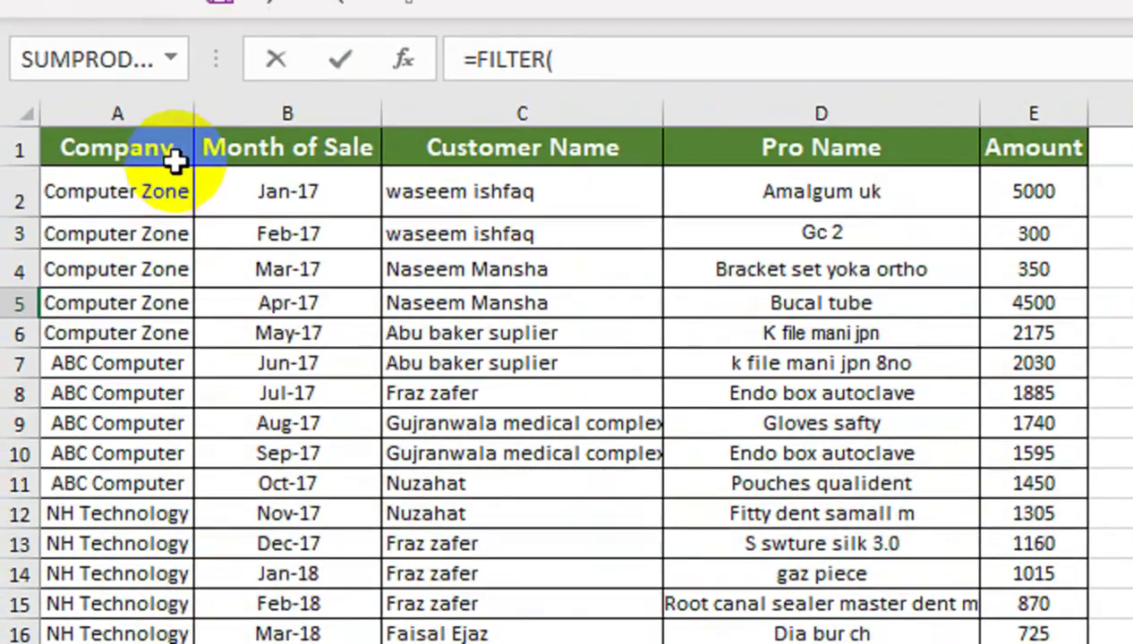
click(156, 170)
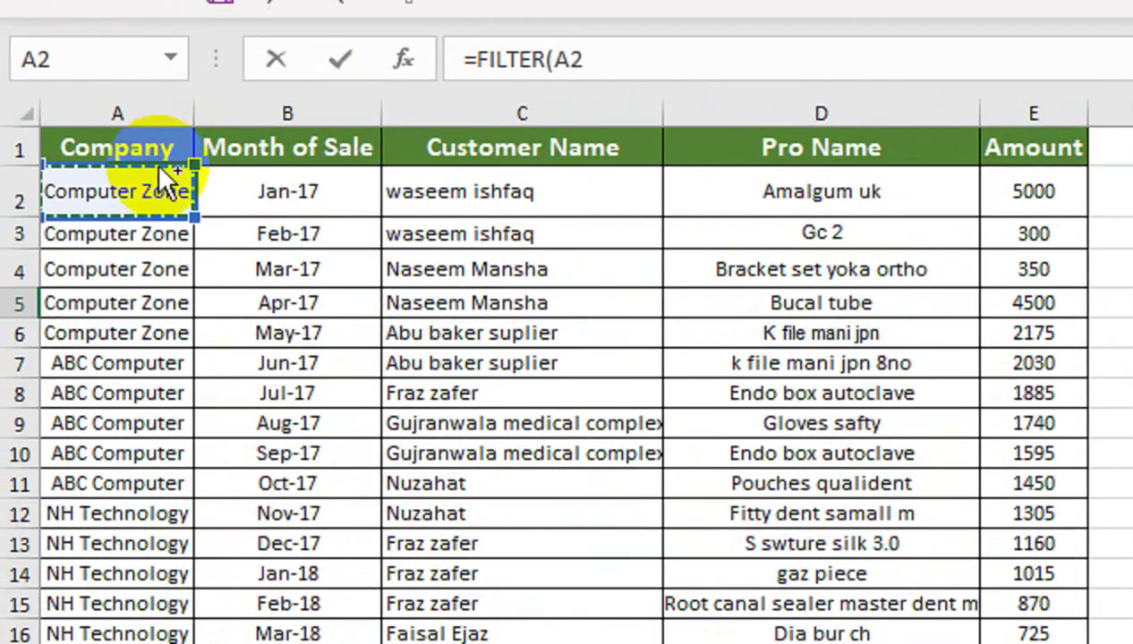
key(ctrl+shift+Right)
key(ctrl+shift+Down)
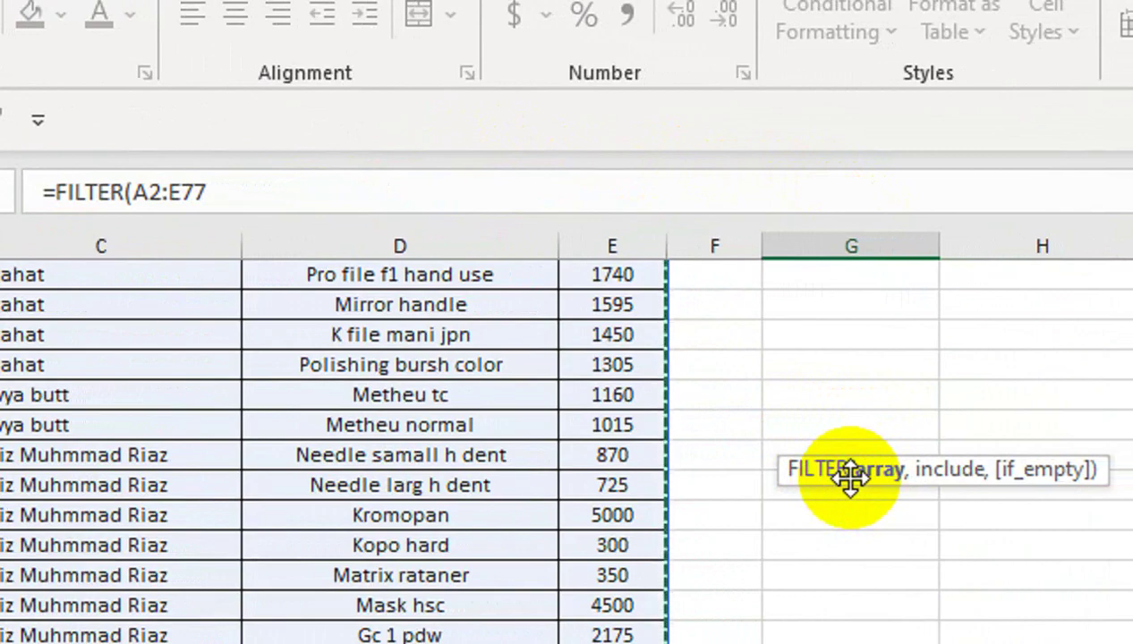
text(,)
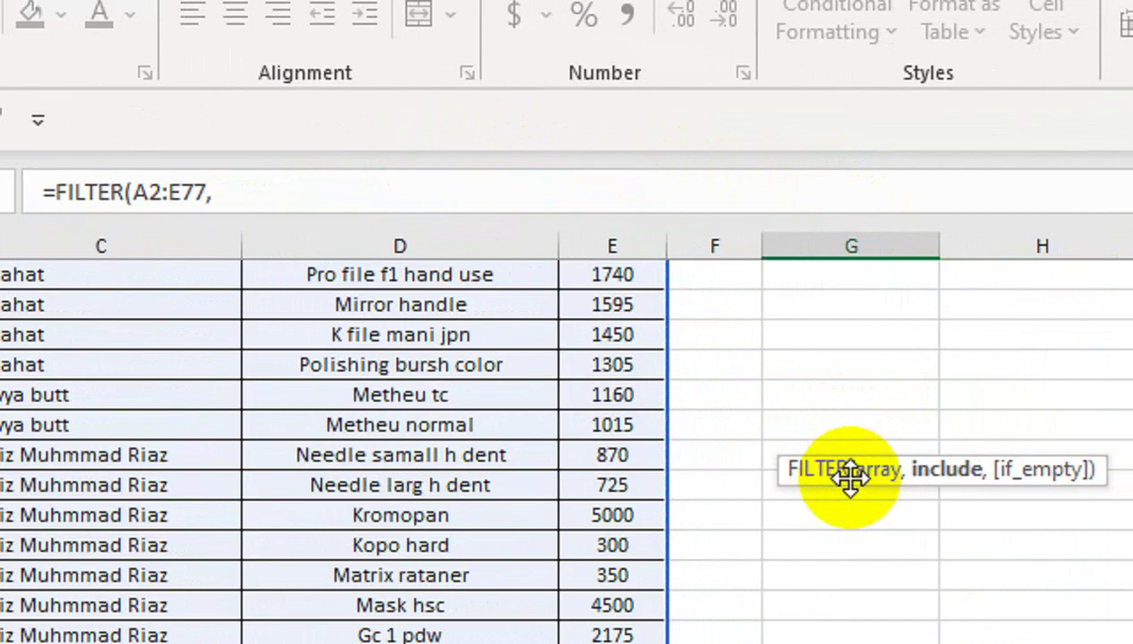
text(ISN)
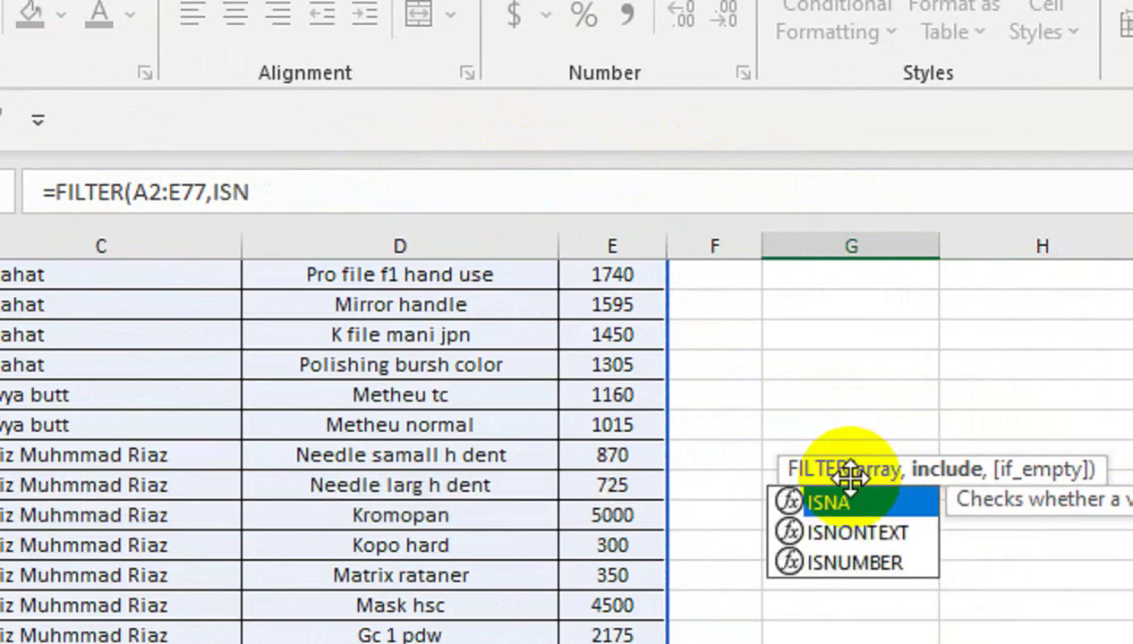
Step: Extend the formula to =FILTER(A2:E77,ISNUMBER(SEARCH( as the include condition
key(Down)
key(Down)
key(Tab)
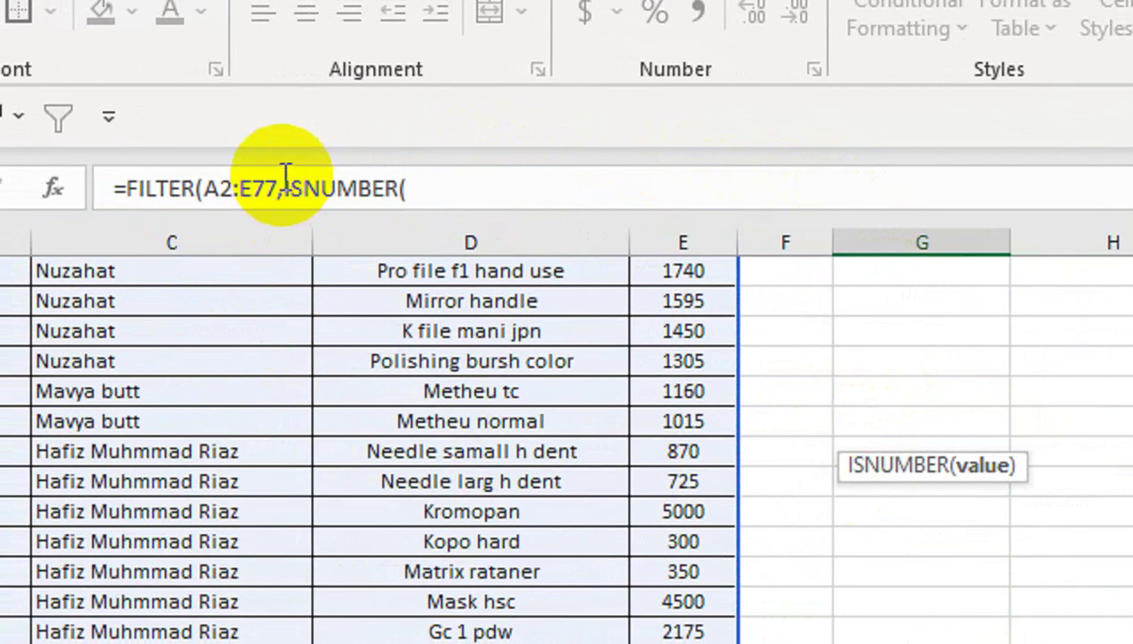
click(284, 186)
click(288, 188)
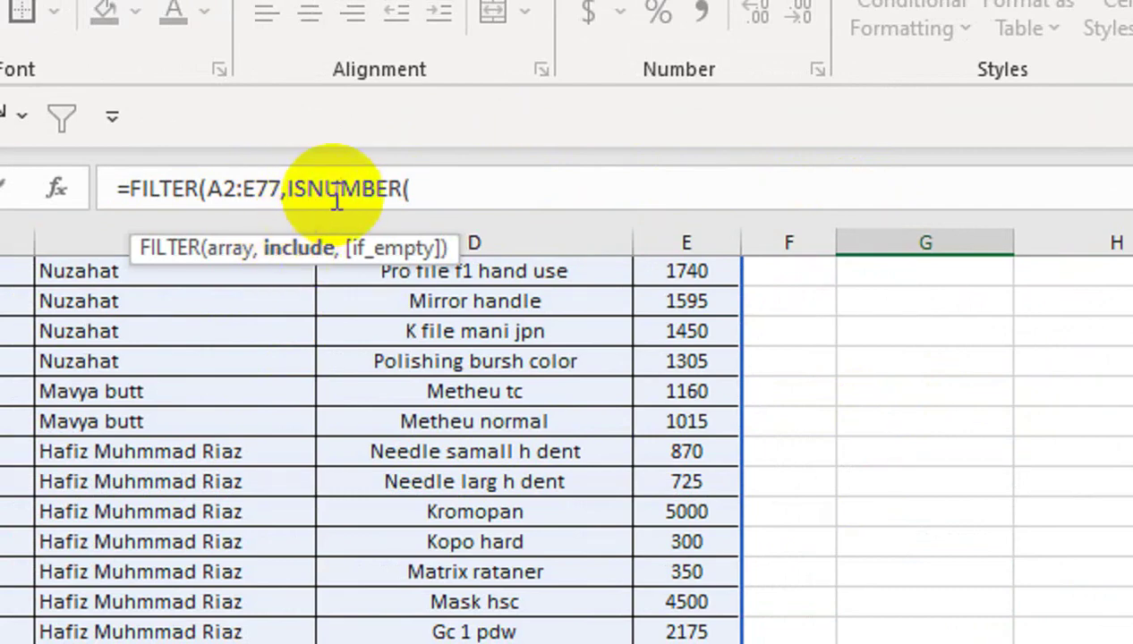
click(435, 186)
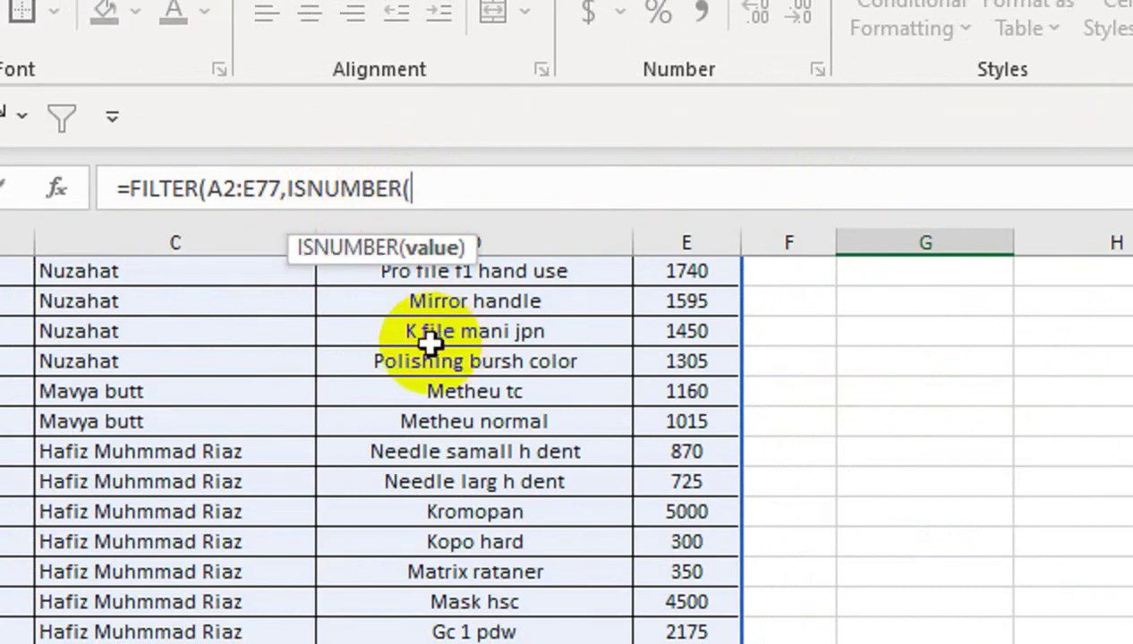
text(SE)
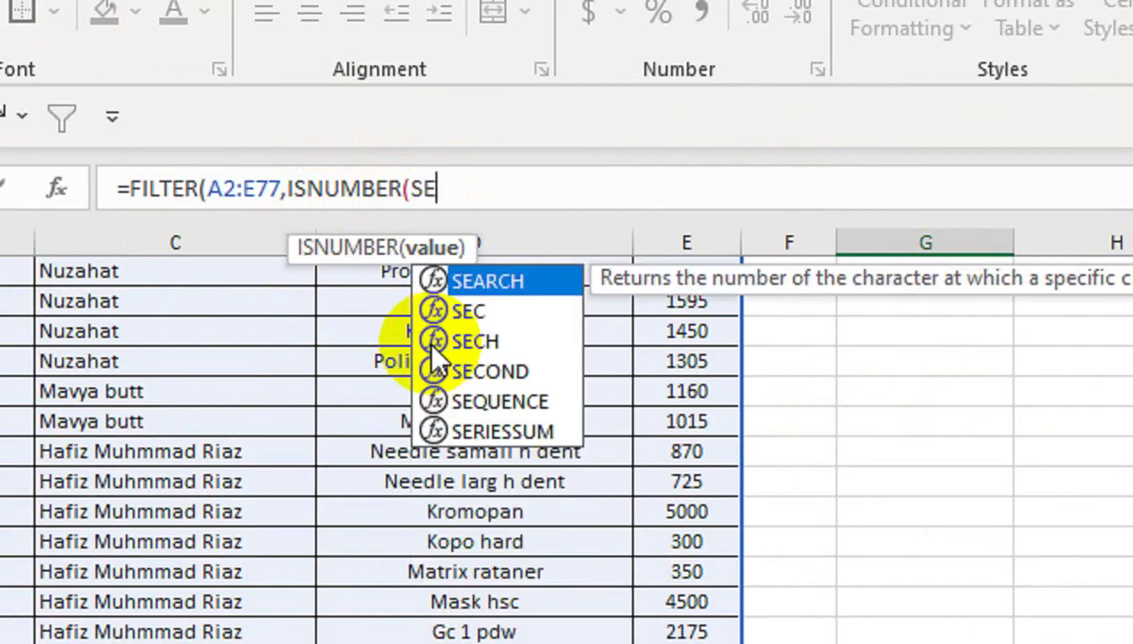
text(A)
key(Tab)
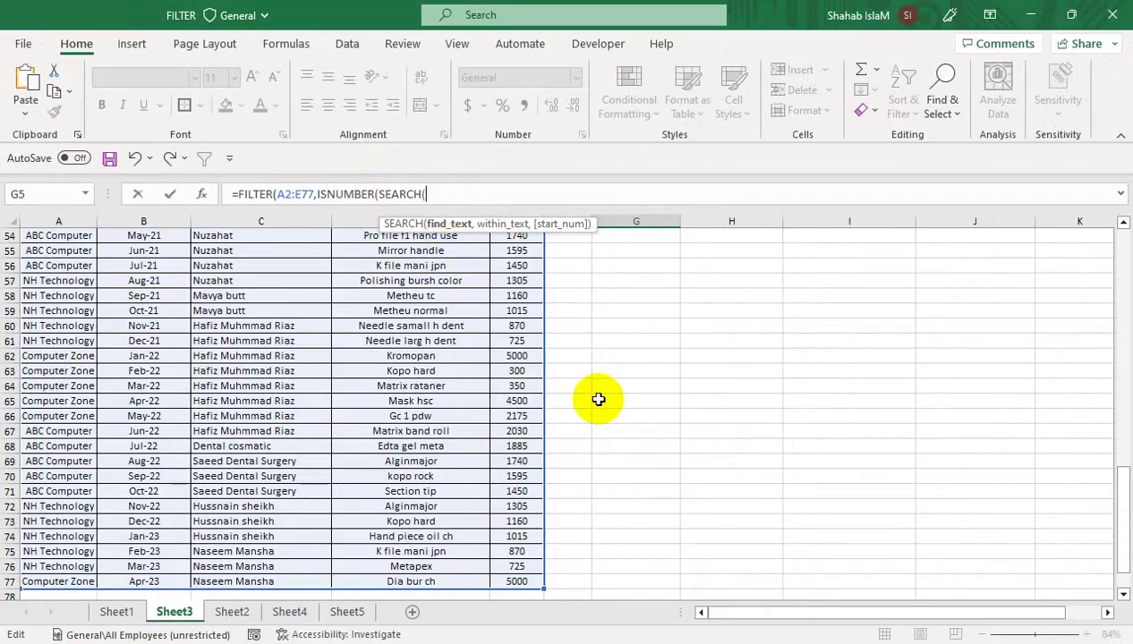
Step: Use the search cell I2 as the text SEARCH looks for
scroll(1126, 420, up, 8)
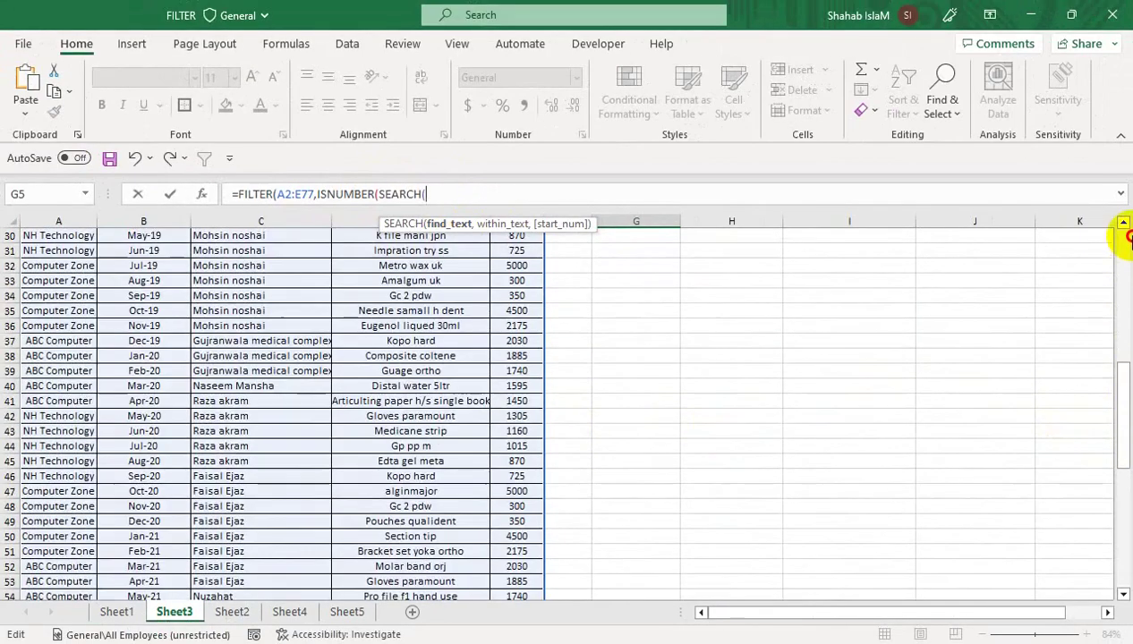
drag(1125, 413, 1123, 224)
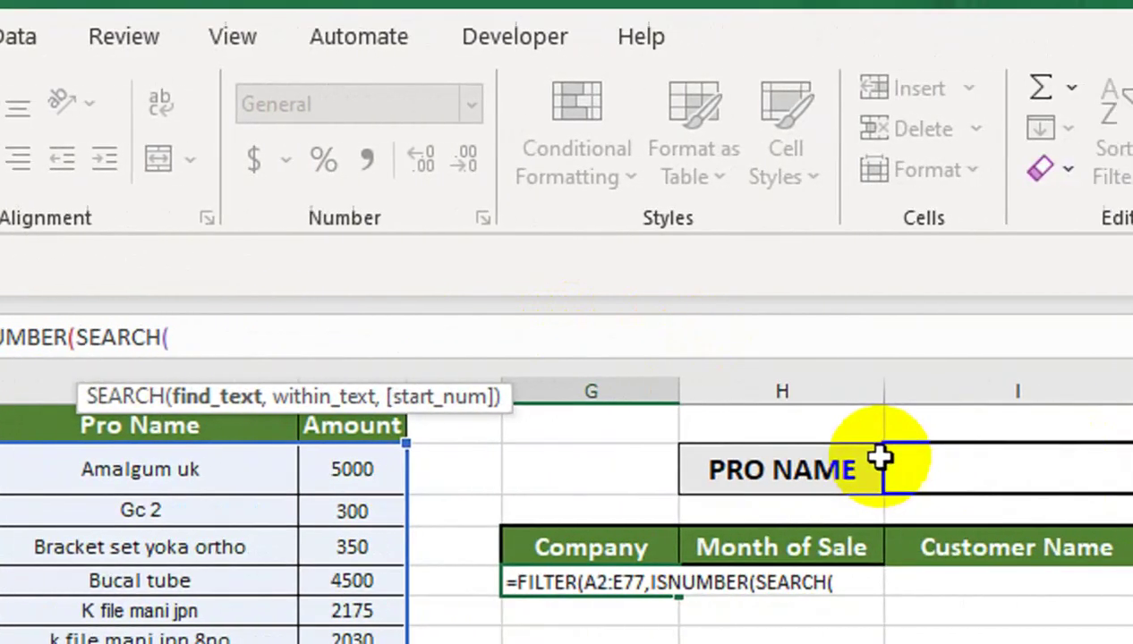
click(854, 467)
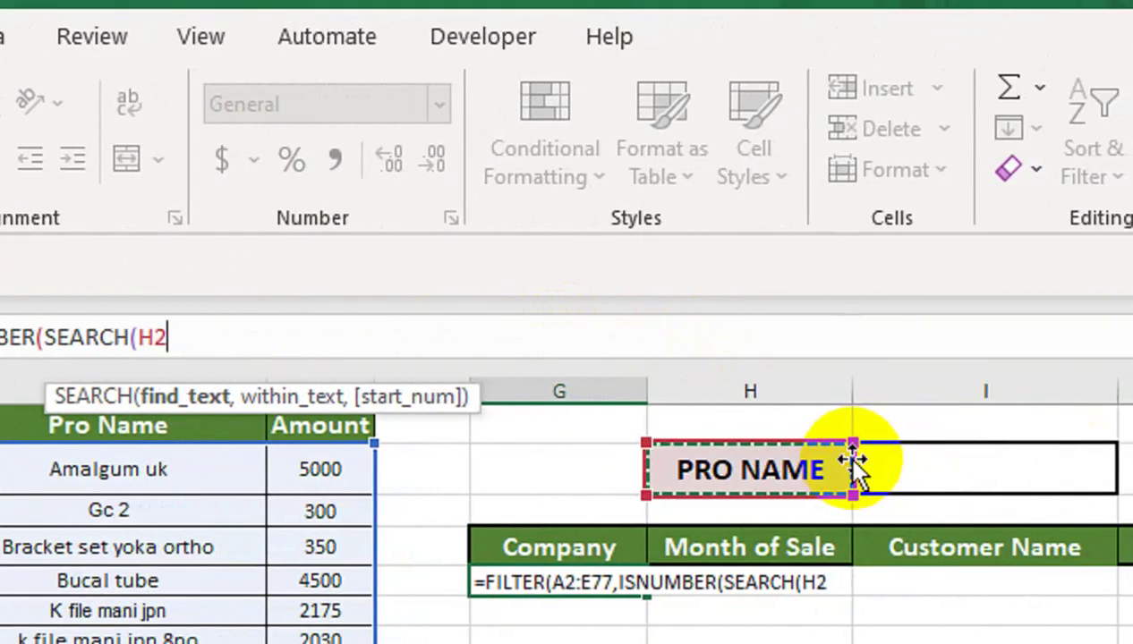
click(848, 483)
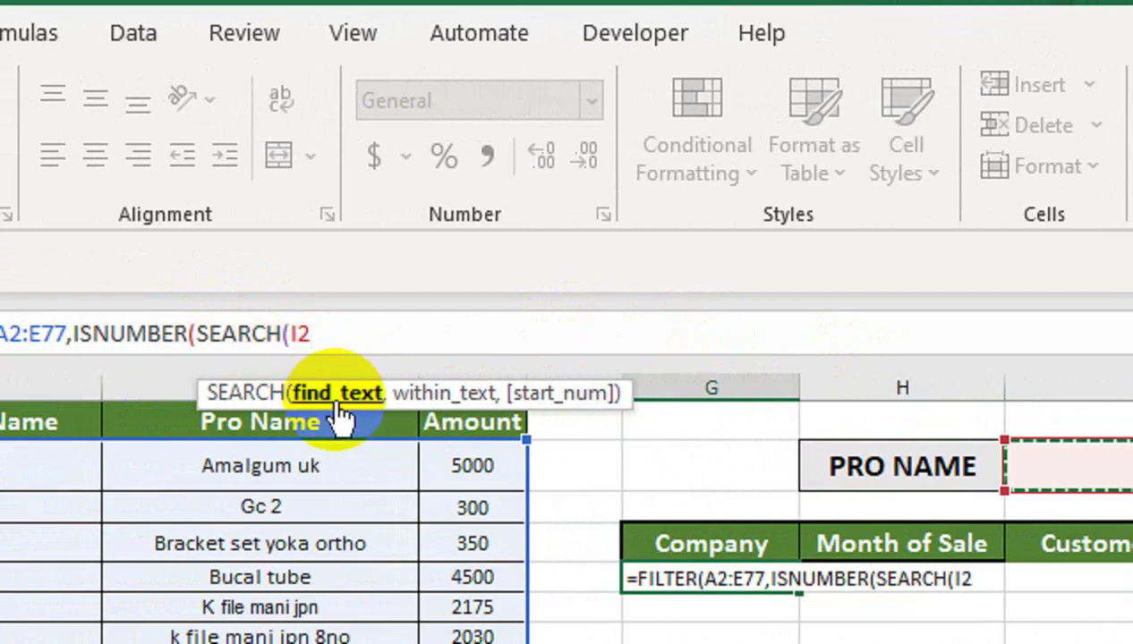
text(,)
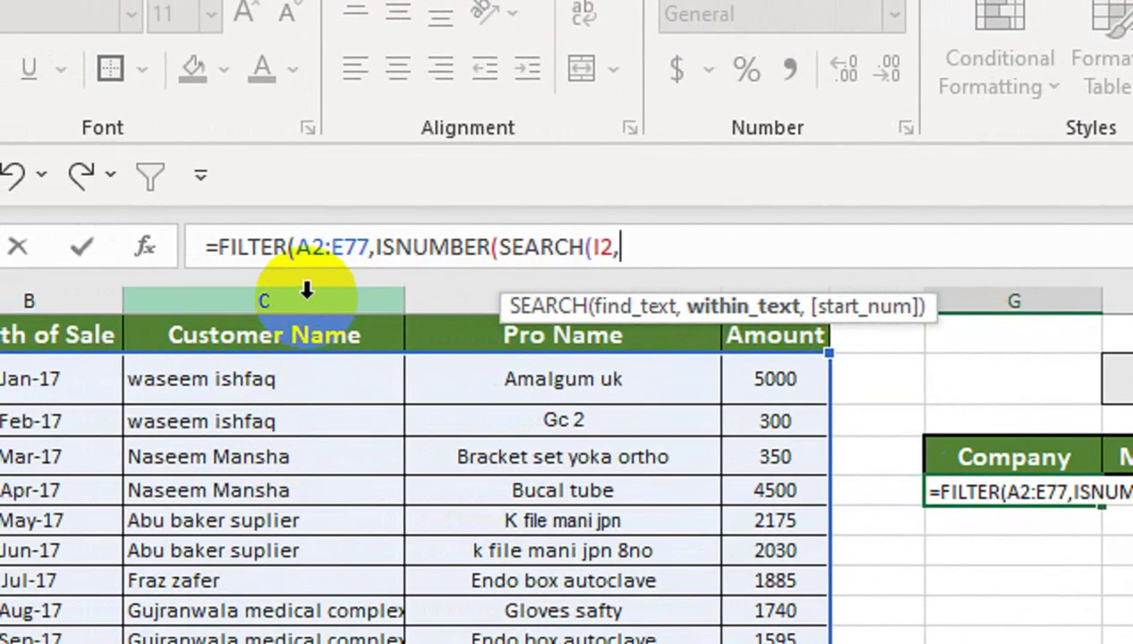
Step: Search within C2:C77 and finish the formula with a "NO RESULT" fallback
click(306, 296)
click(296, 378)
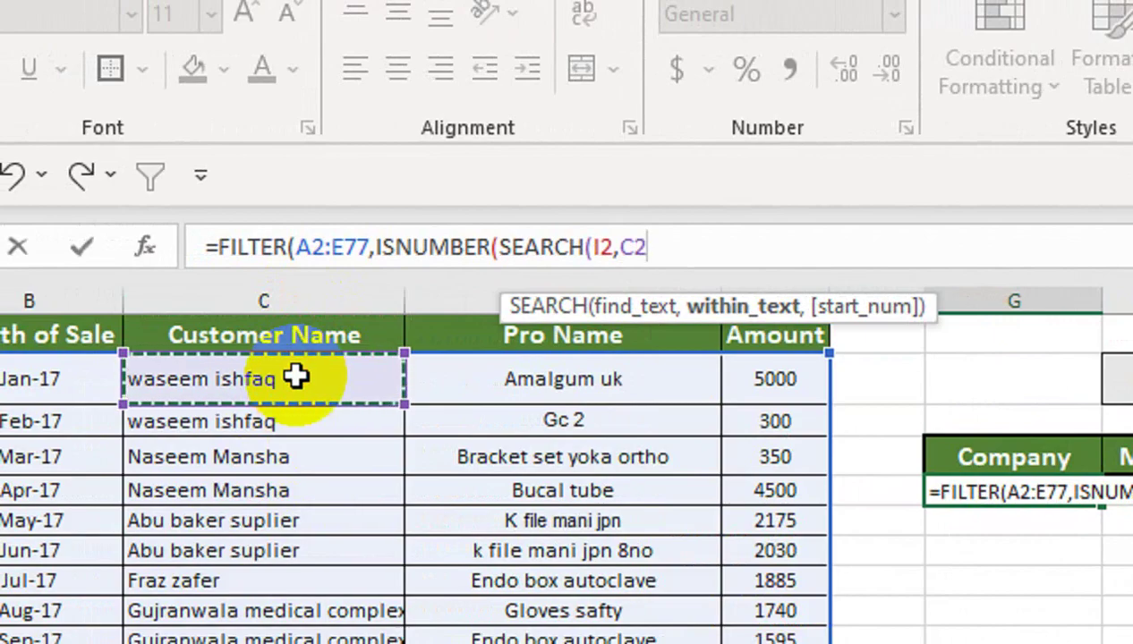
key(ctrl+shift+Down)
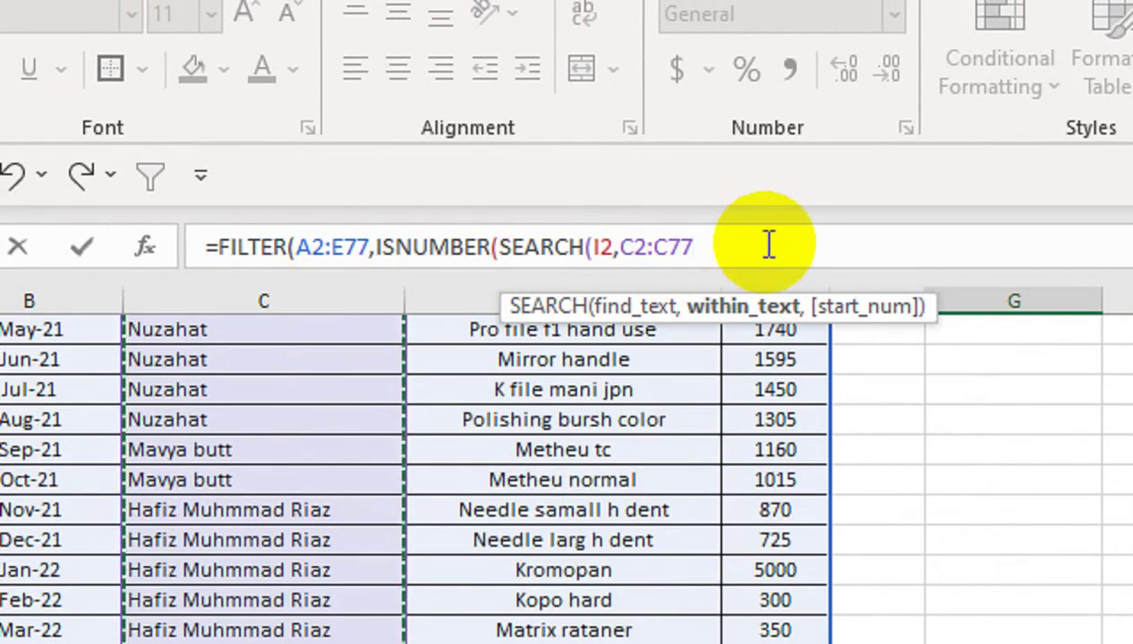
text(())
key(BackSpace)
key(BackSpace)
key(BackSpace)
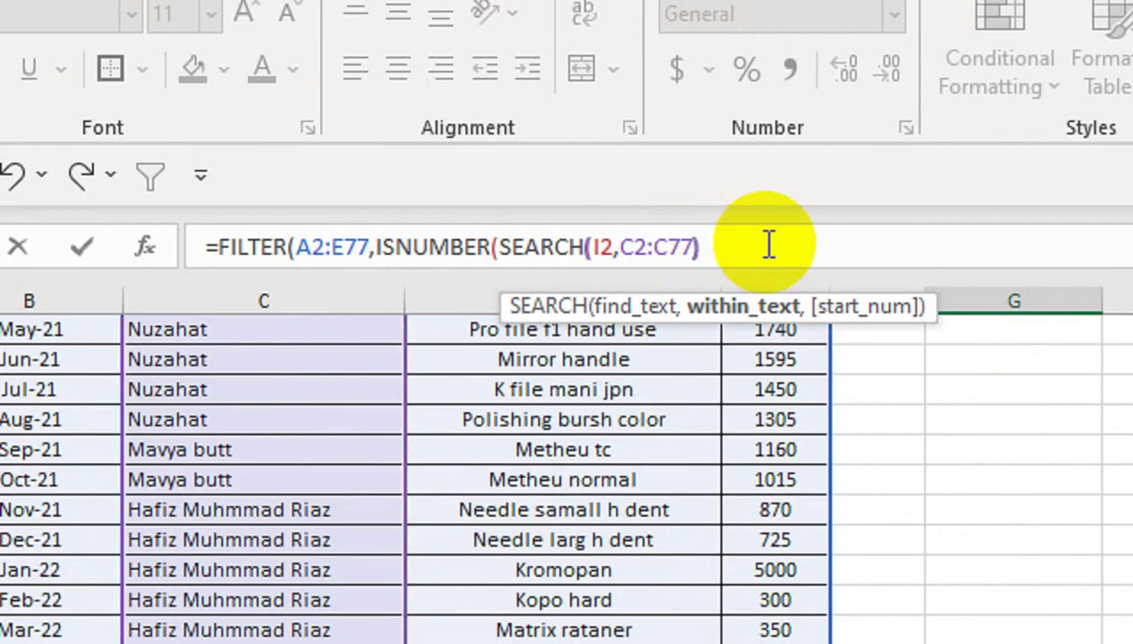
text())
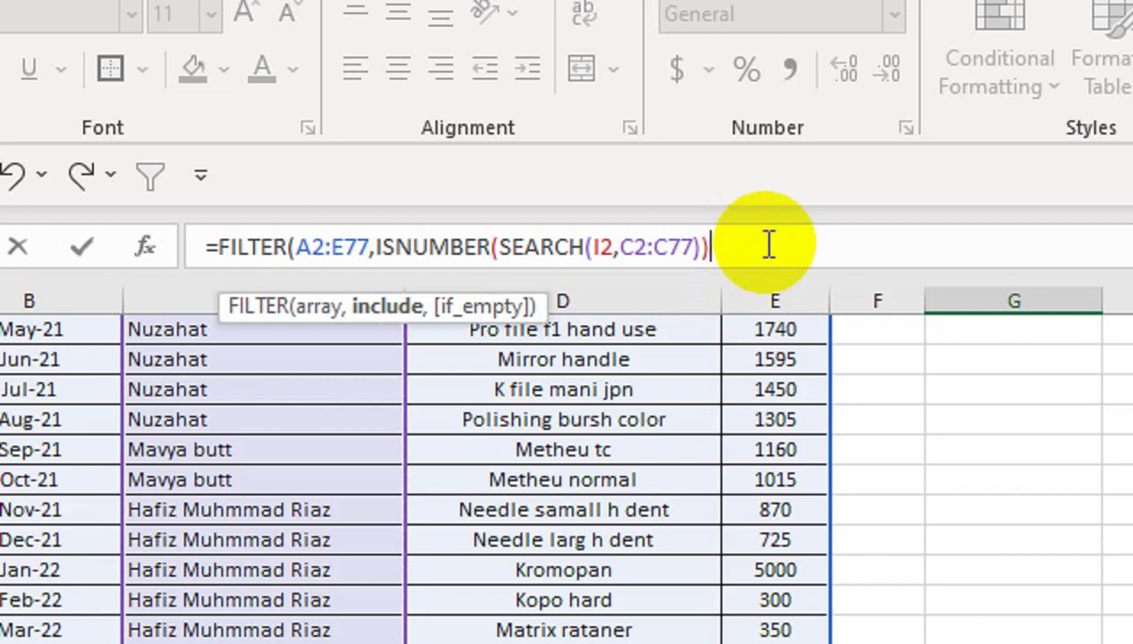
text(,)
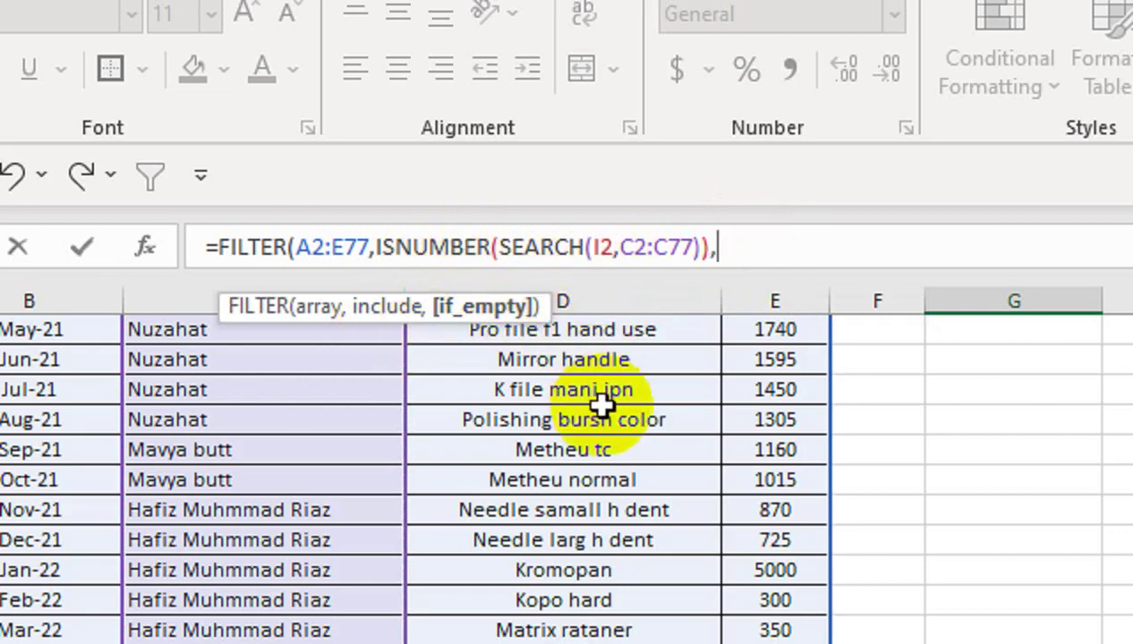
text("NO RES)
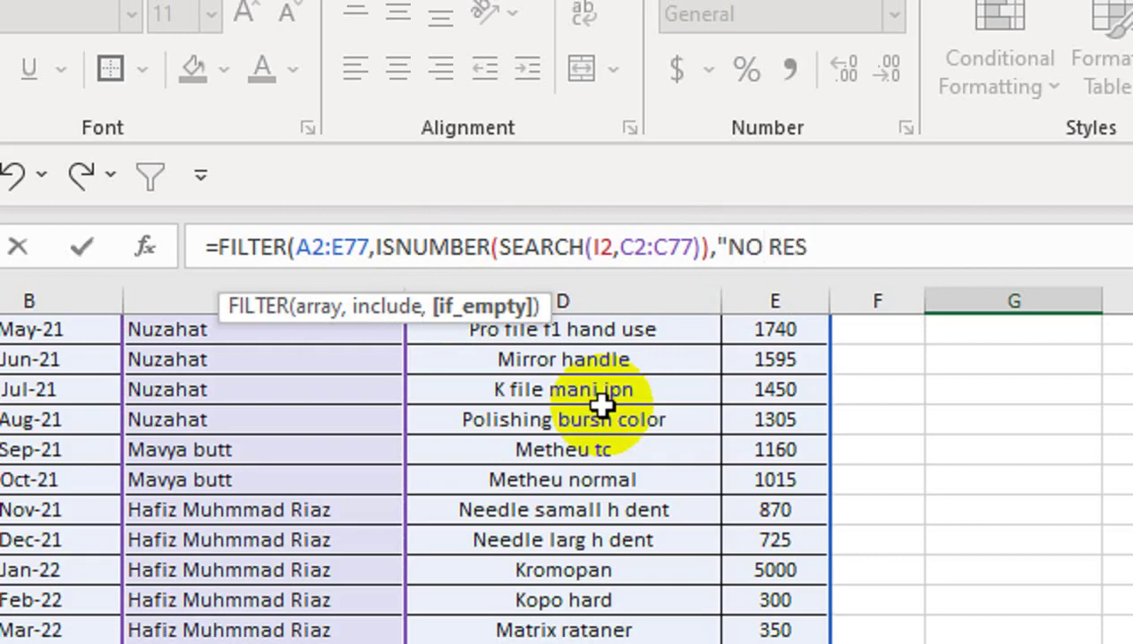
text(ULT"))
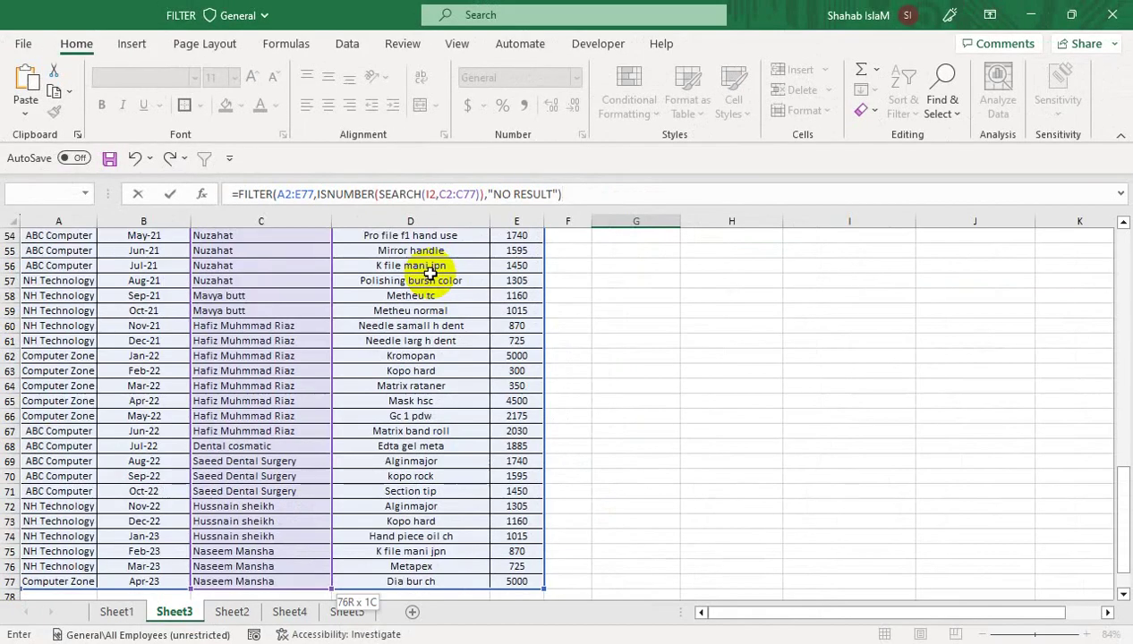
key(Return)
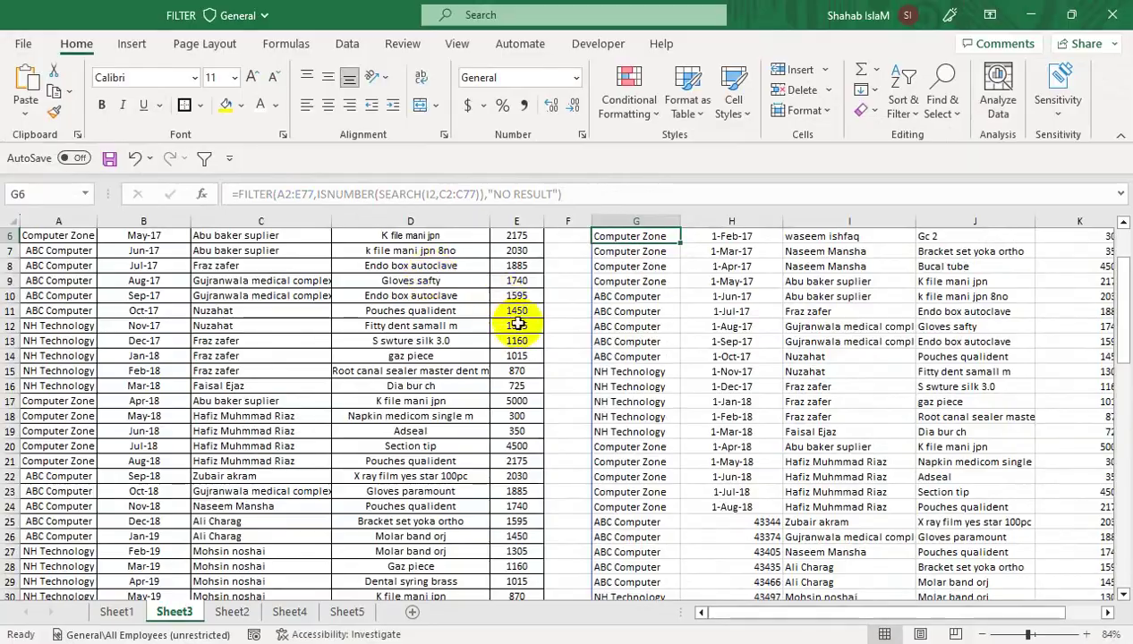
Step: Replace the PRO NAME label in H2 with the copied 'Customer Name' heading from C1
drag(627, 341, 635, 180)
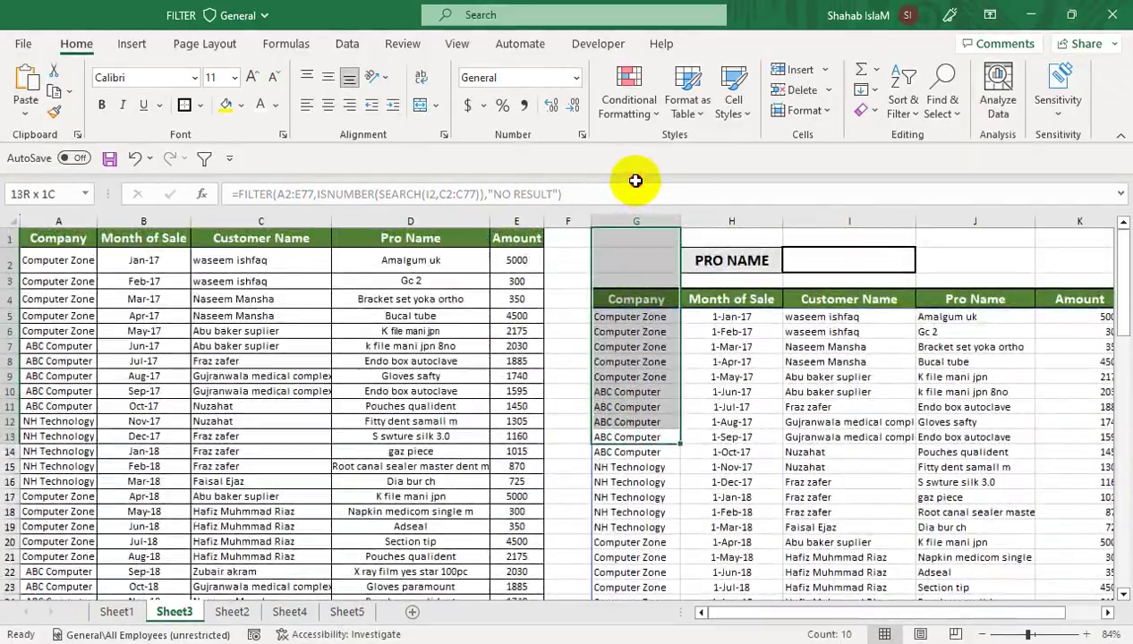
drag(635, 181, 634, 179)
click(879, 262)
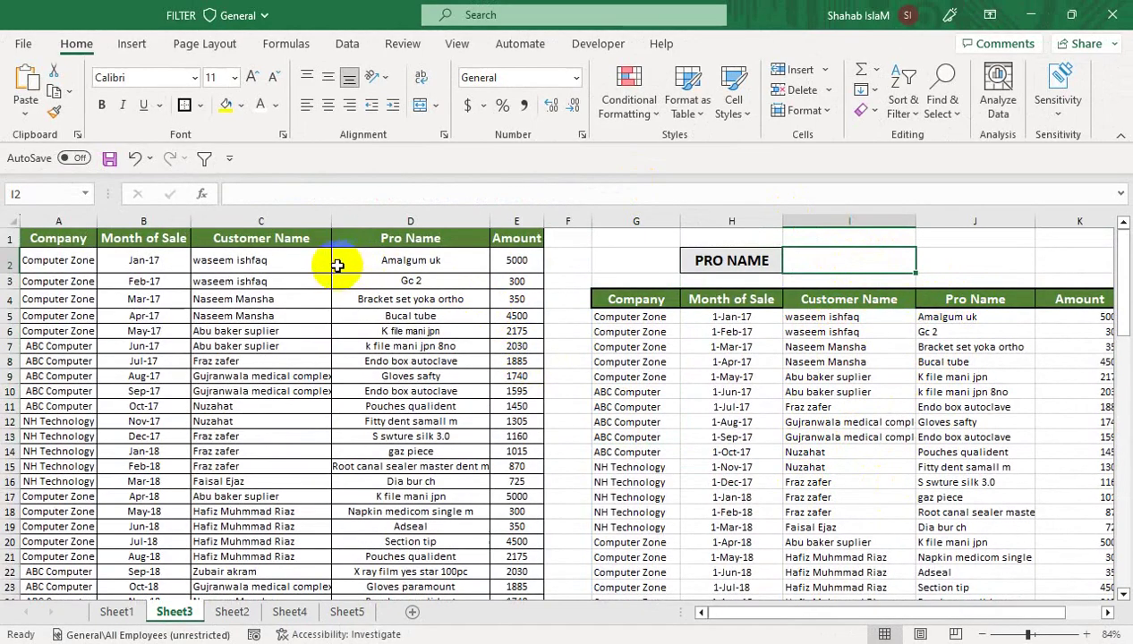
click(264, 238)
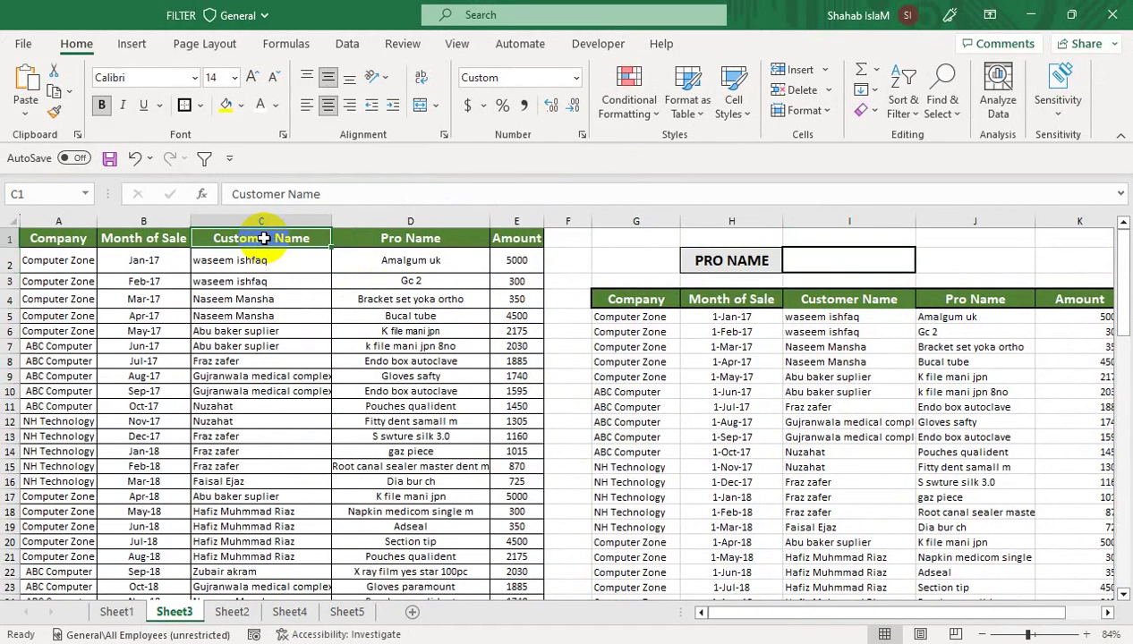
key(ctrl+c)
click(719, 257)
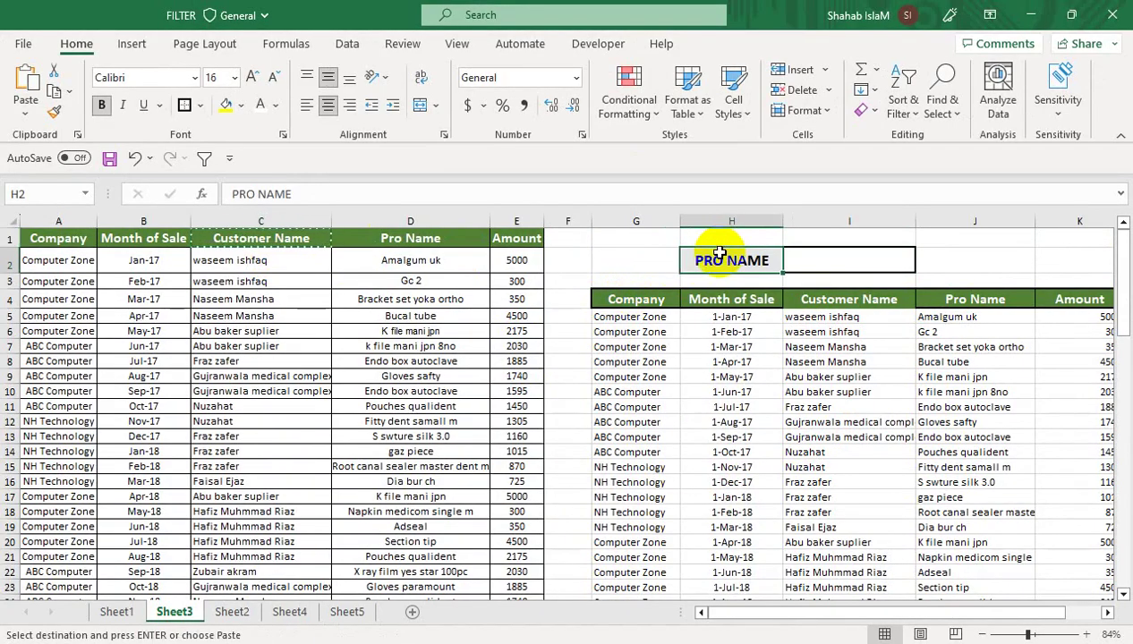
key(ctrl+v)
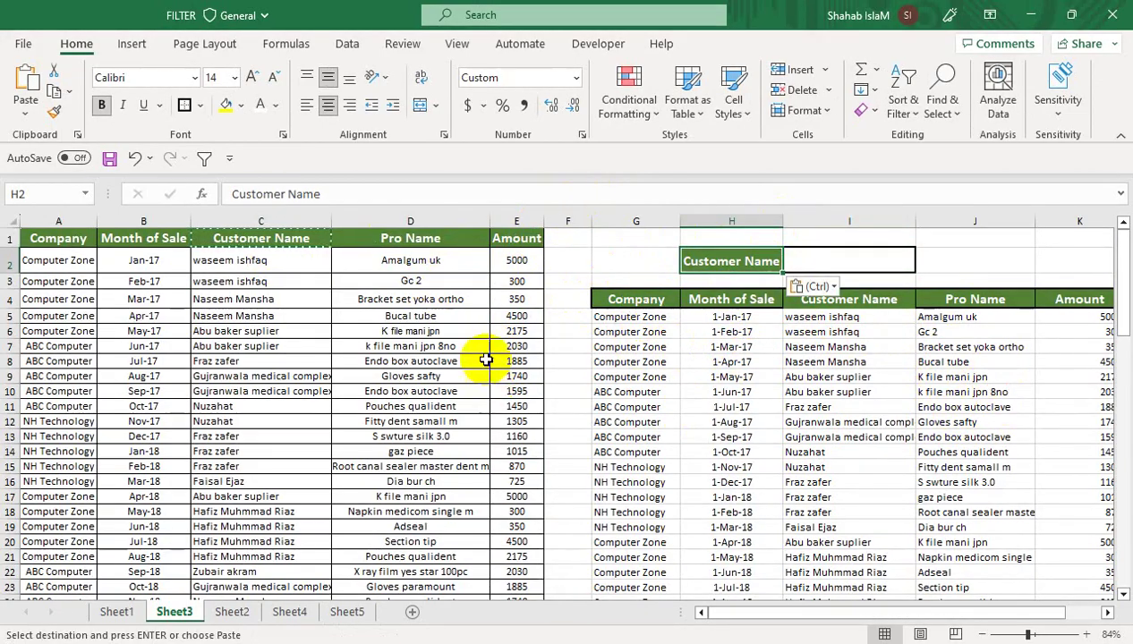
Step: Hide the original sales data columns A through E
drag(516, 221, 9, 221)
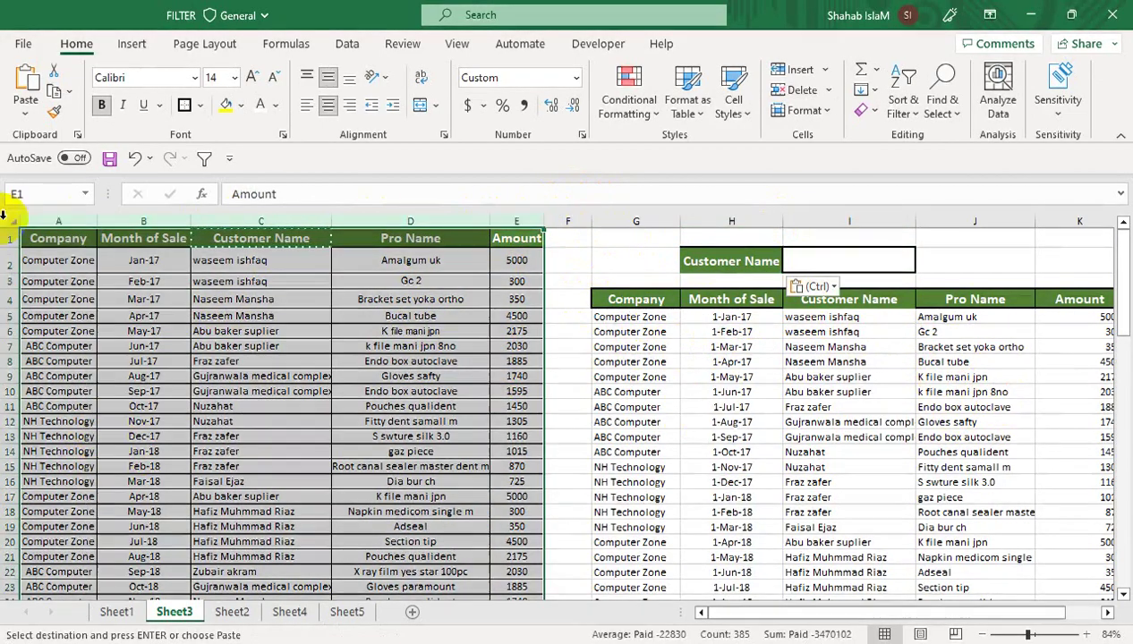
right_click(80, 222)
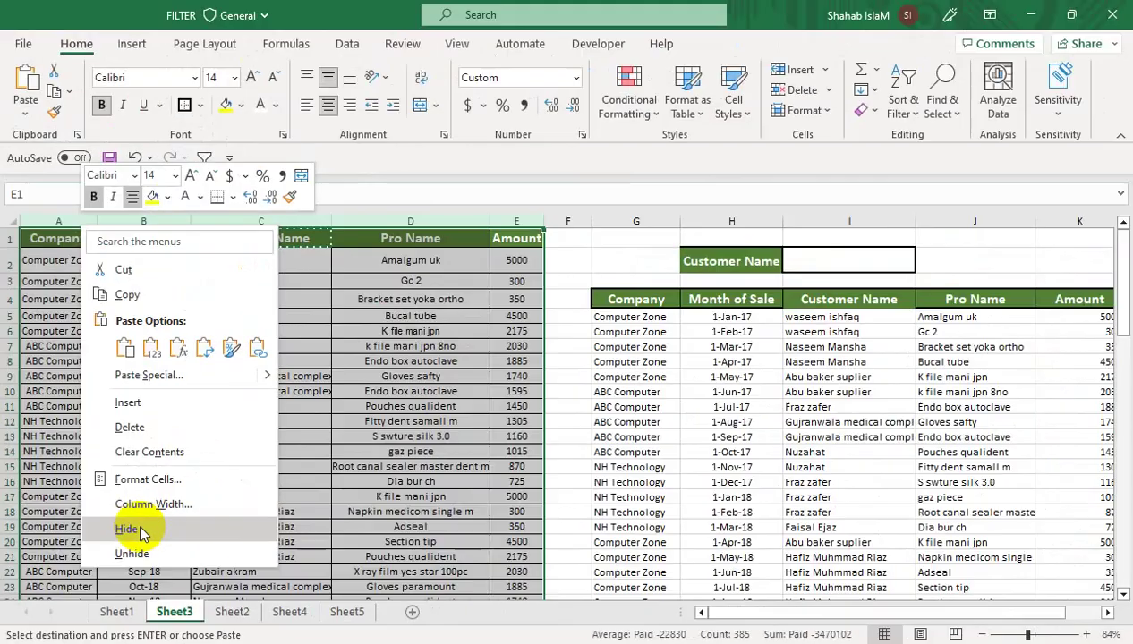
click(280, 414)
click(268, 391)
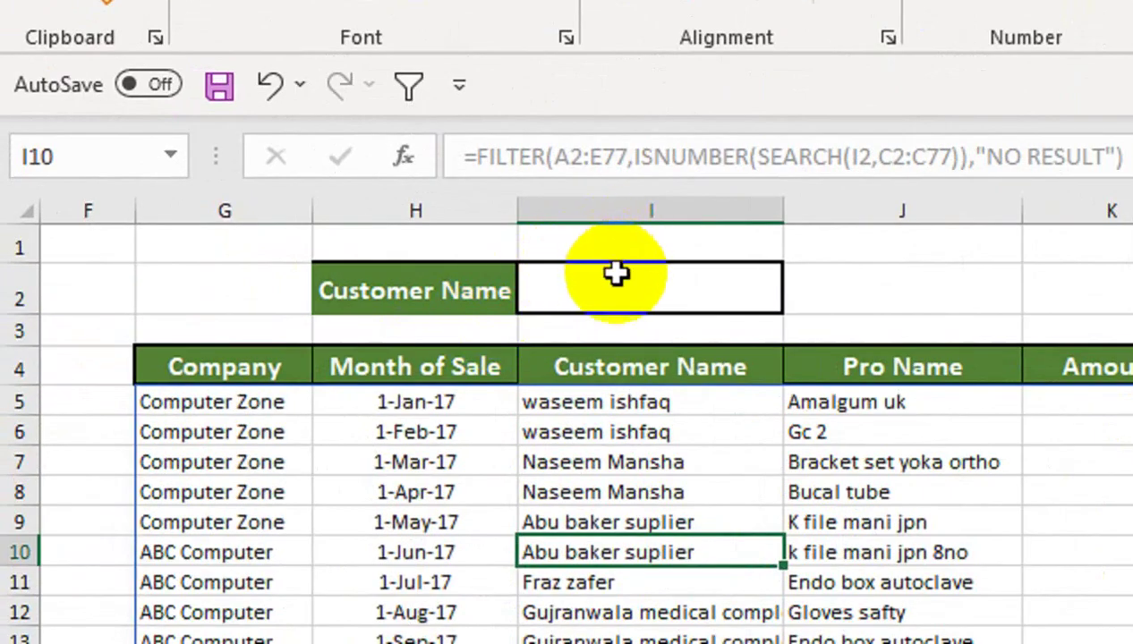
Step: Test the customer search with 'HA', then 'MOH' to list one customer's ten sales rows
click(604, 299)
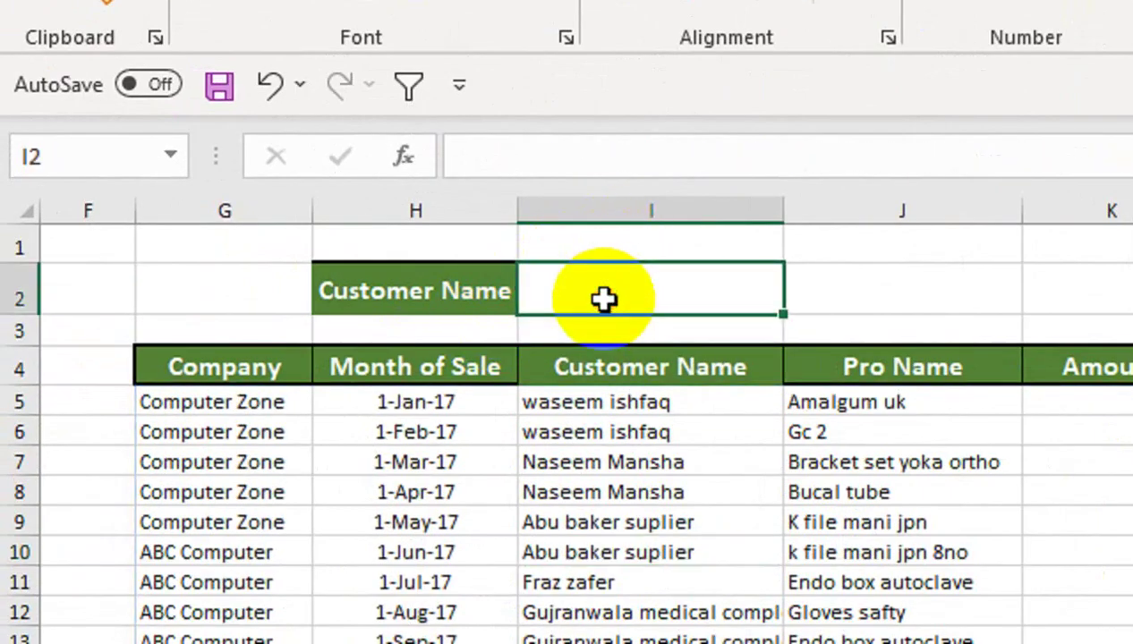
text(HA)
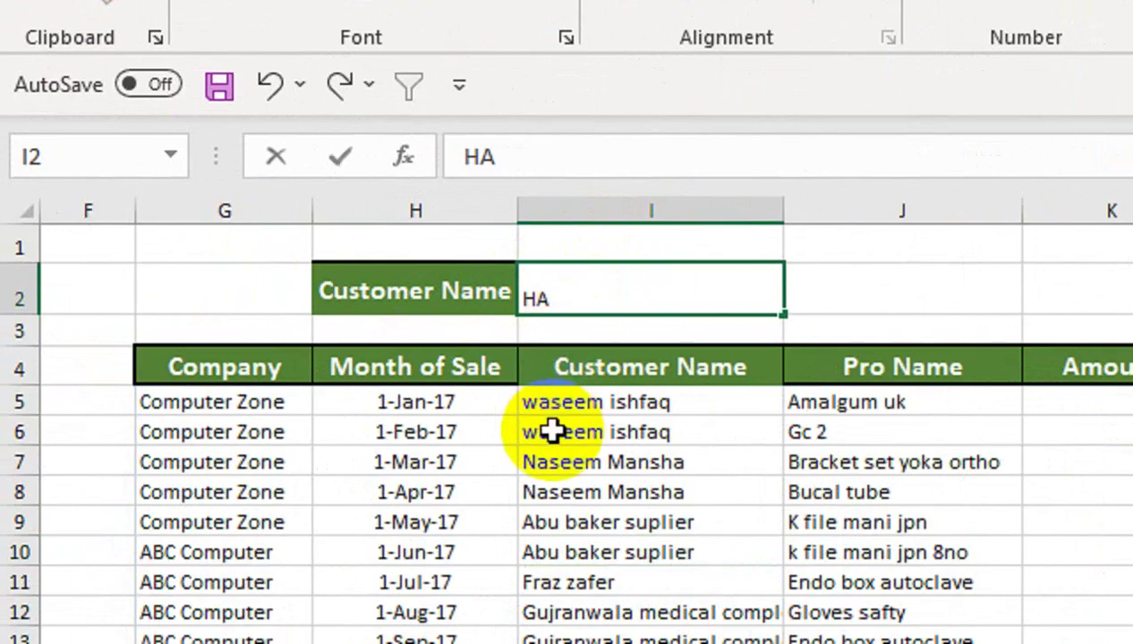
key(Return)
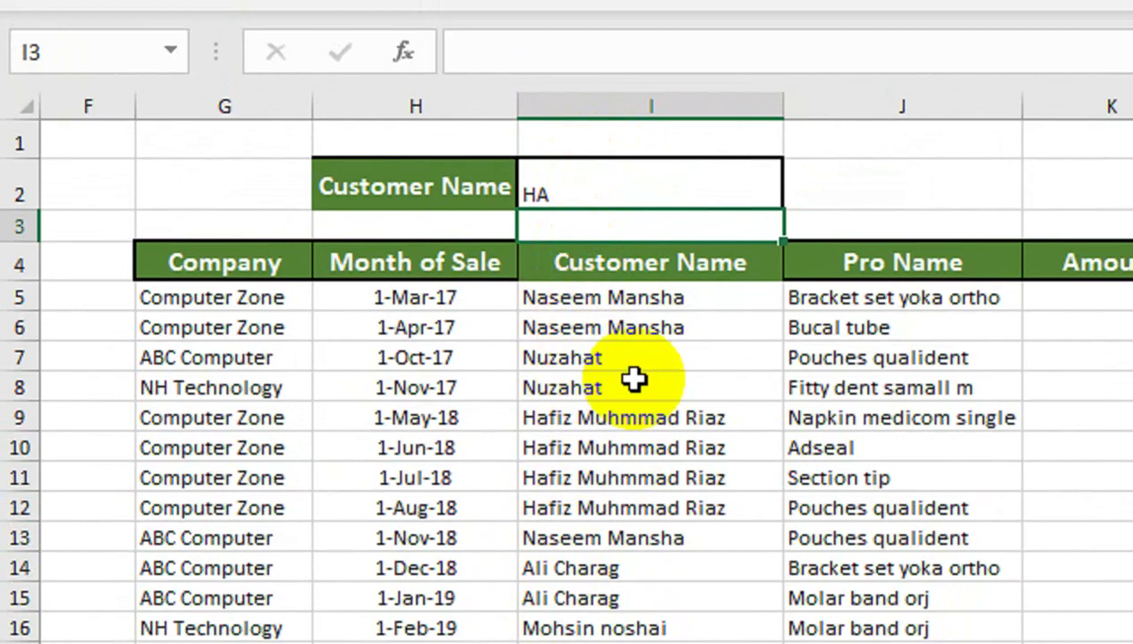
click(659, 189)
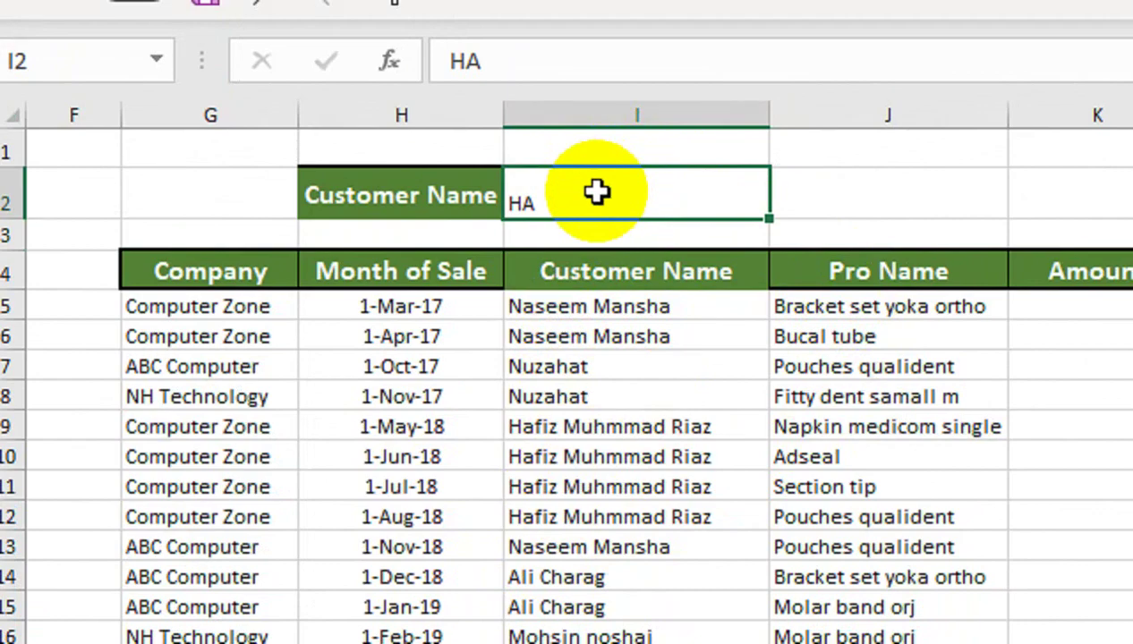
text(MO)
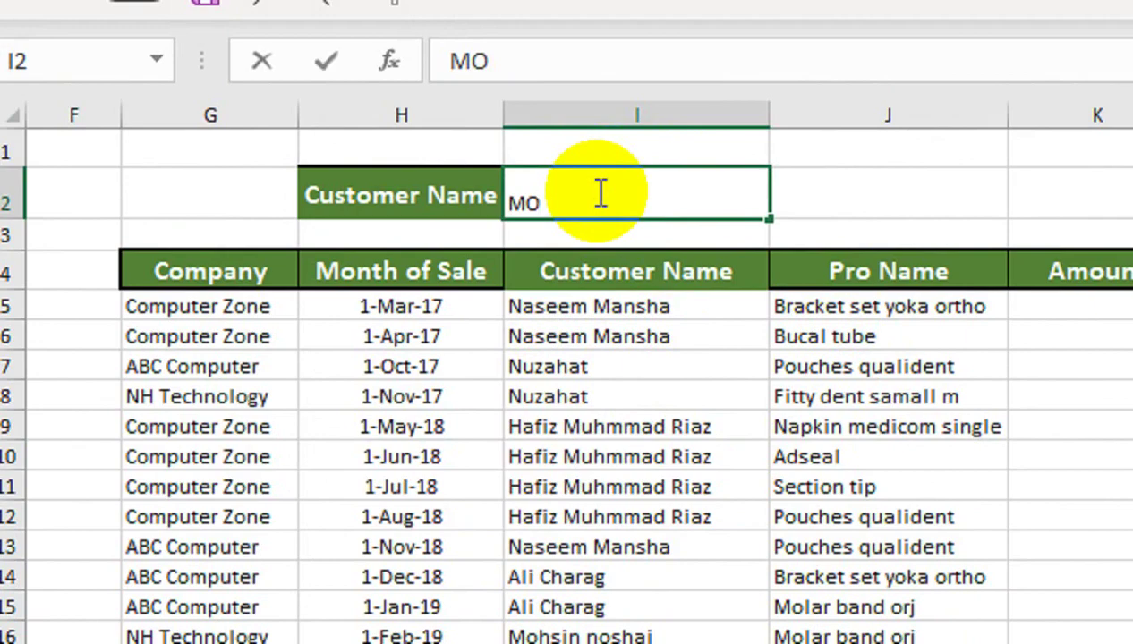
text(H)
key(Return)
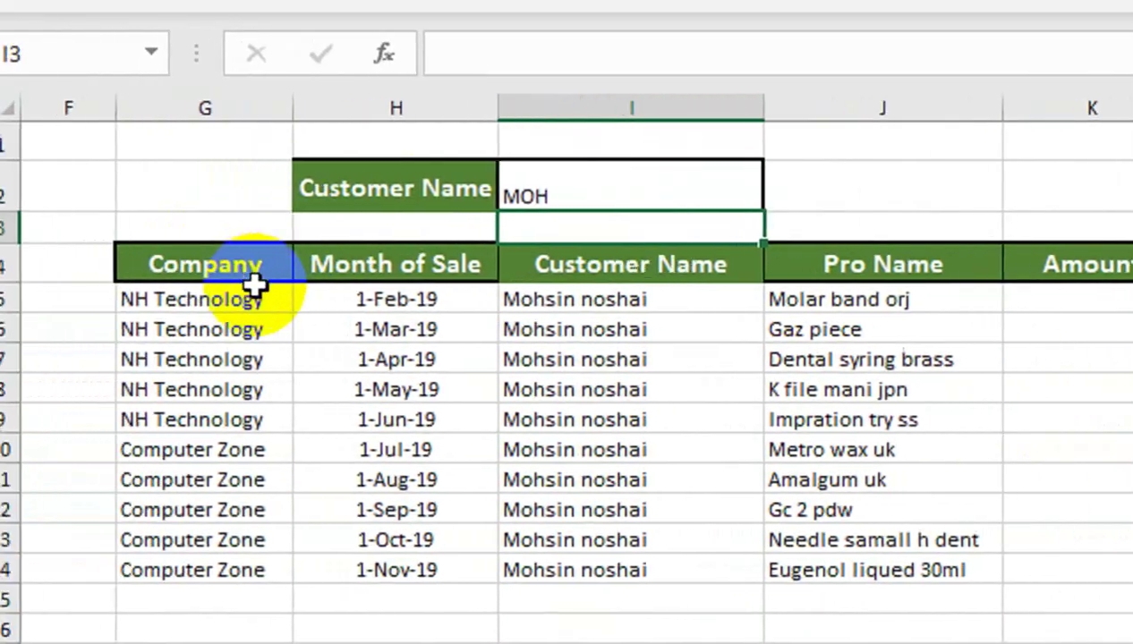
click(271, 300)
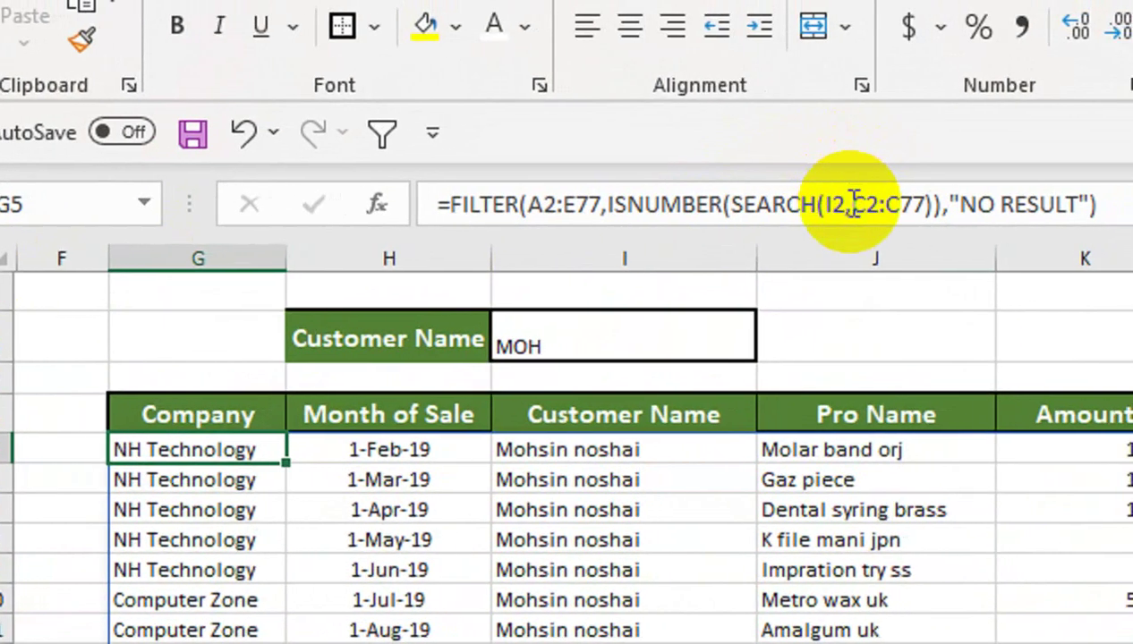
Step: Change the formula's SEARCH range from C2:C77 to D2:D77 so it searches product names
click(853, 204)
double_click(857, 204)
click(846, 204)
key(BackSpace)
text(D)
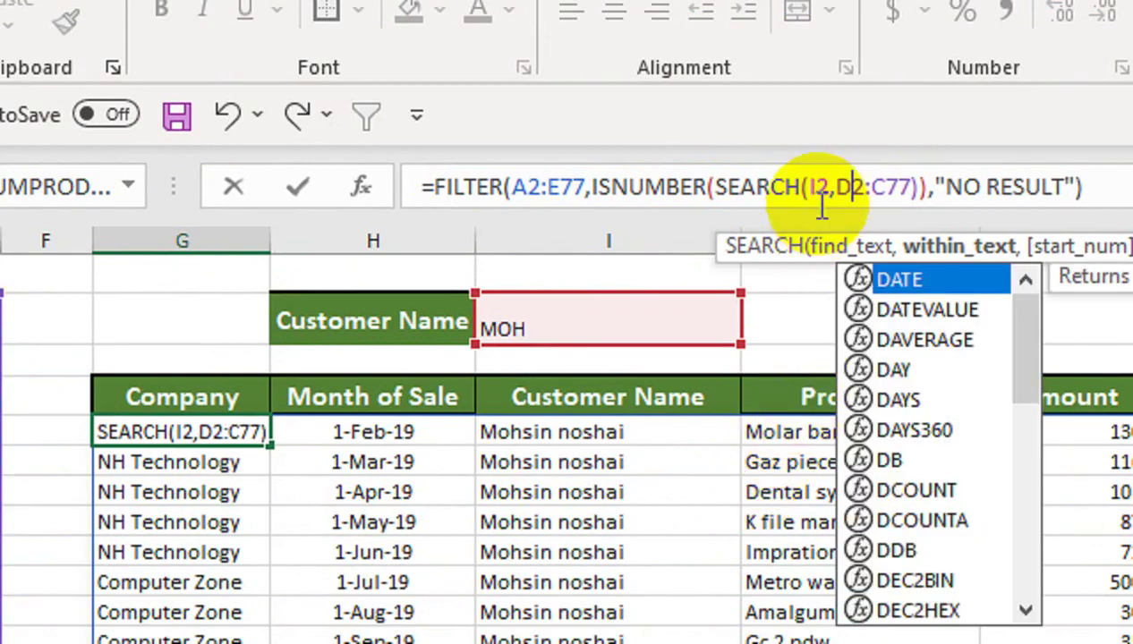
click(884, 189)
key(BackSpace)
text(D)
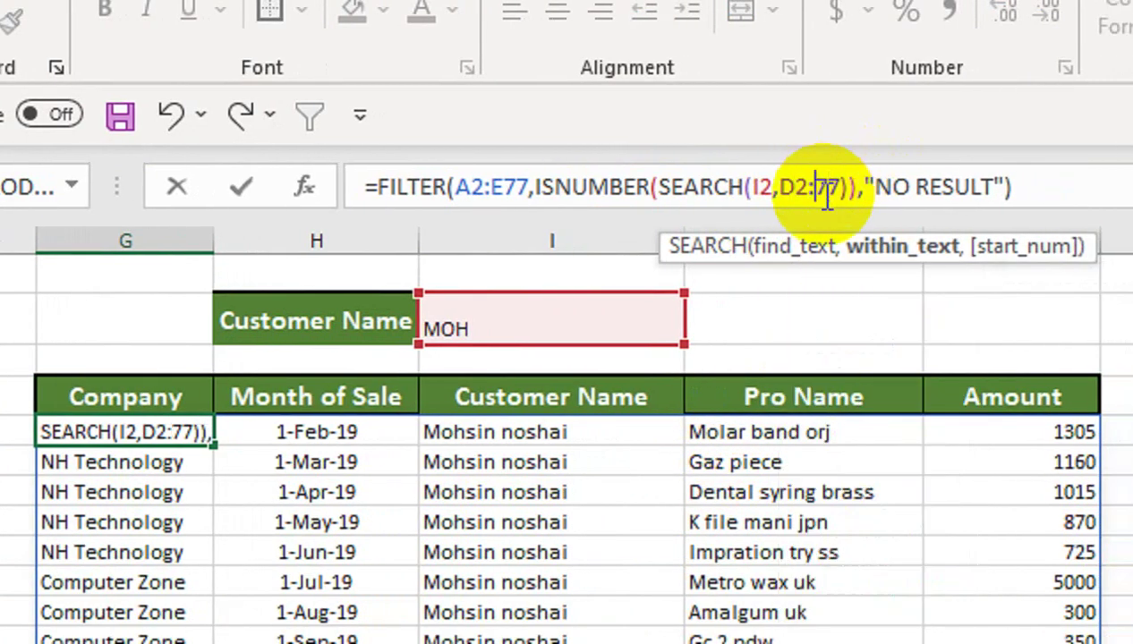
key(Return)
click(130, 433)
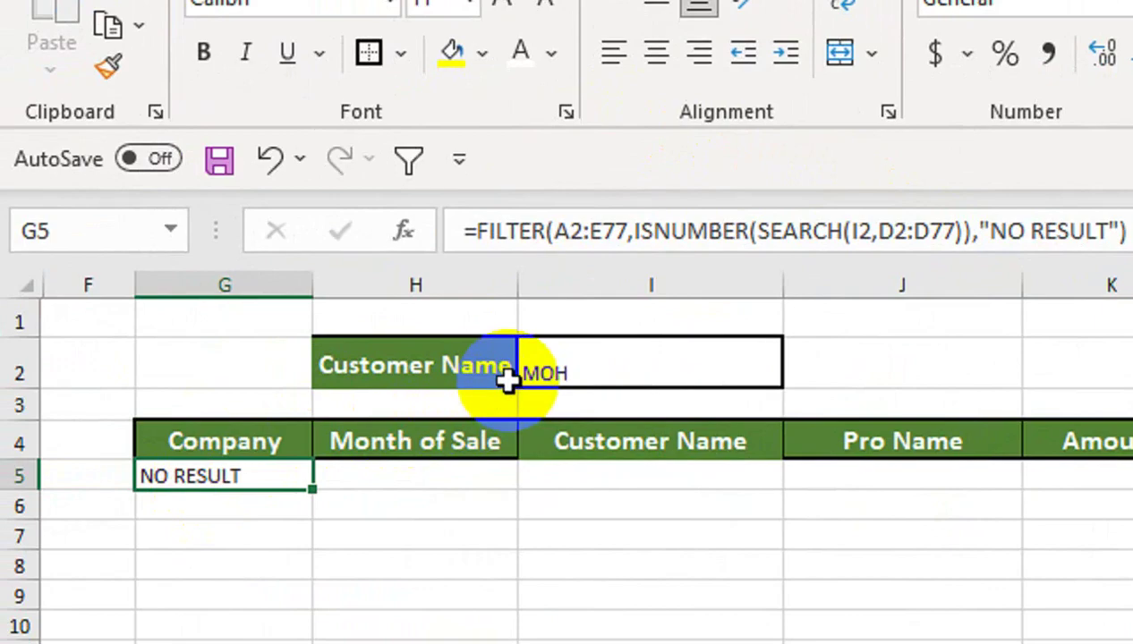
click(396, 389)
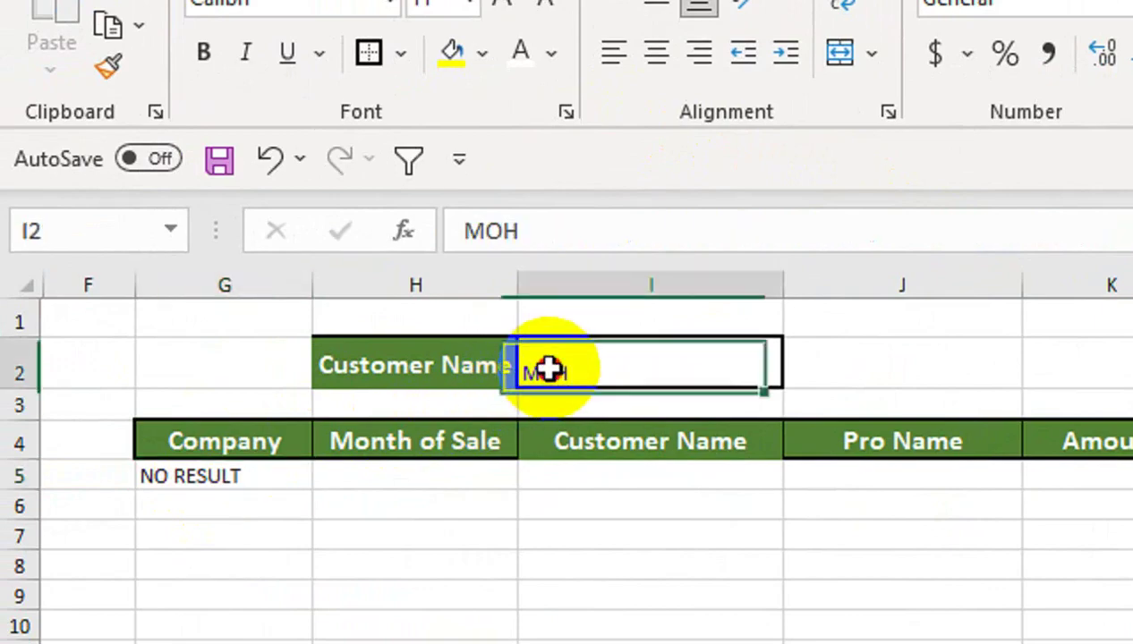
Step: Search products for 'SEC', then 'POU' to list the four Pouches qualident sales rows
key(Delete)
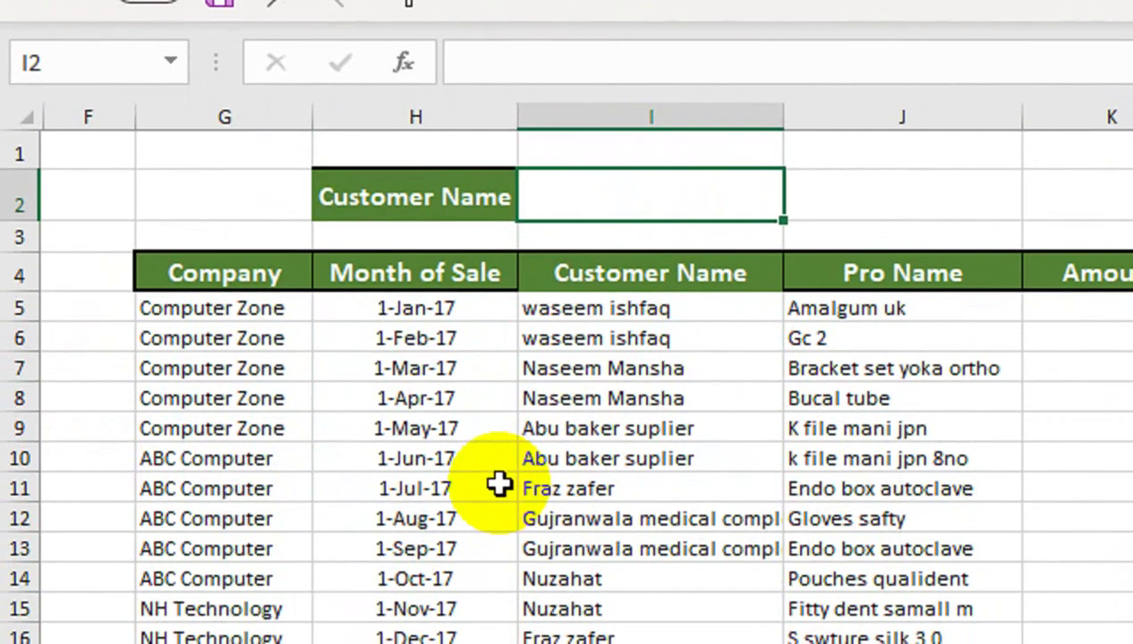
click(594, 218)
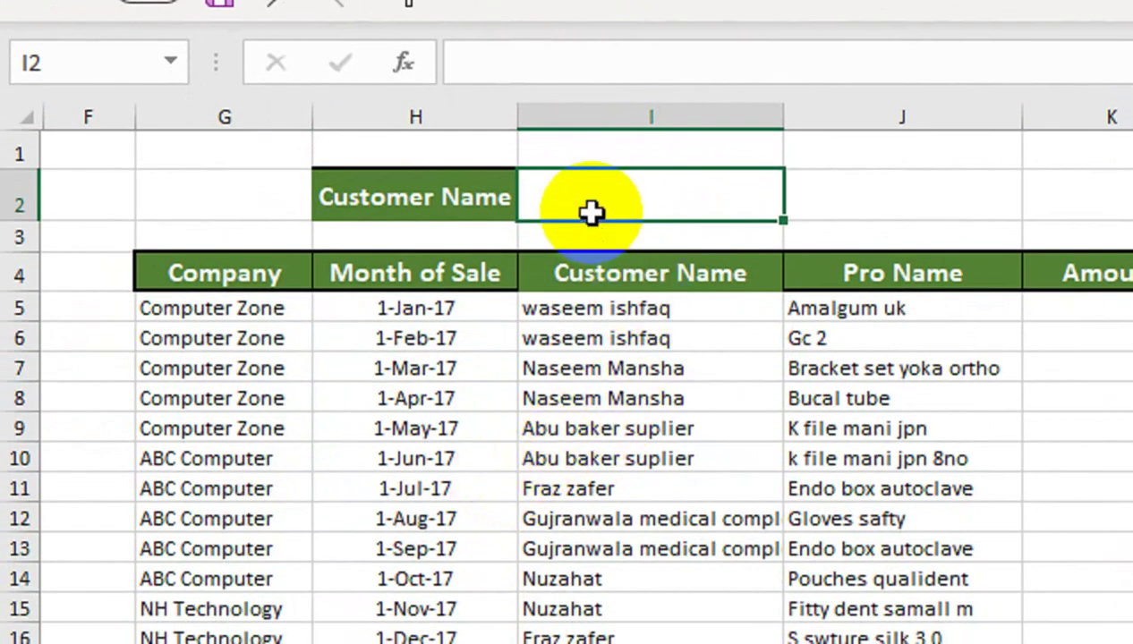
text(SEC)
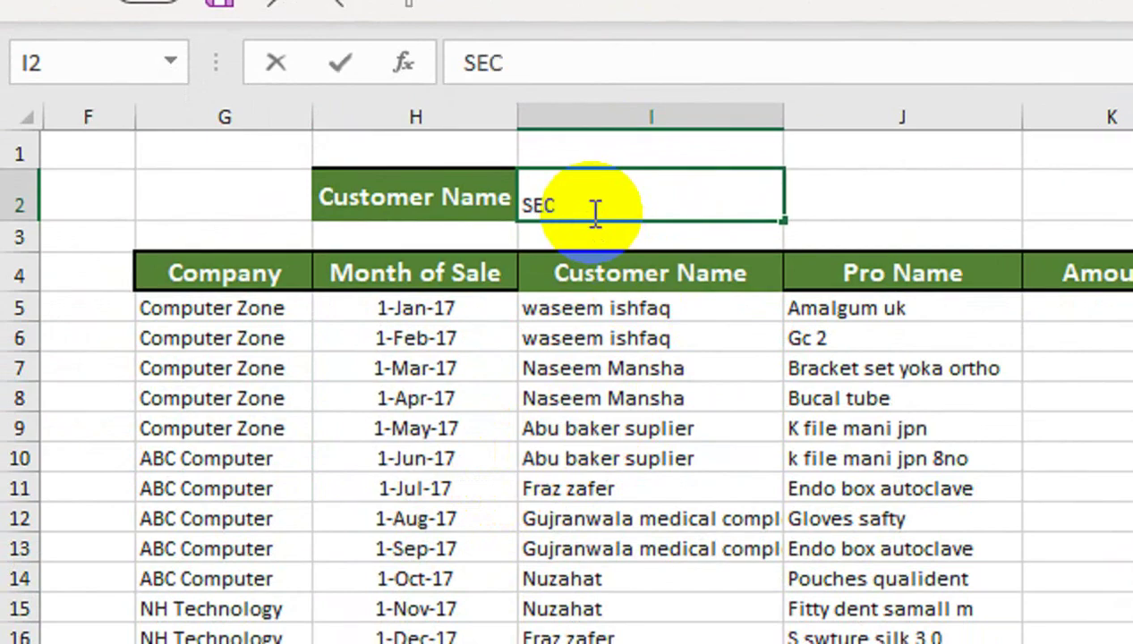
key(Return)
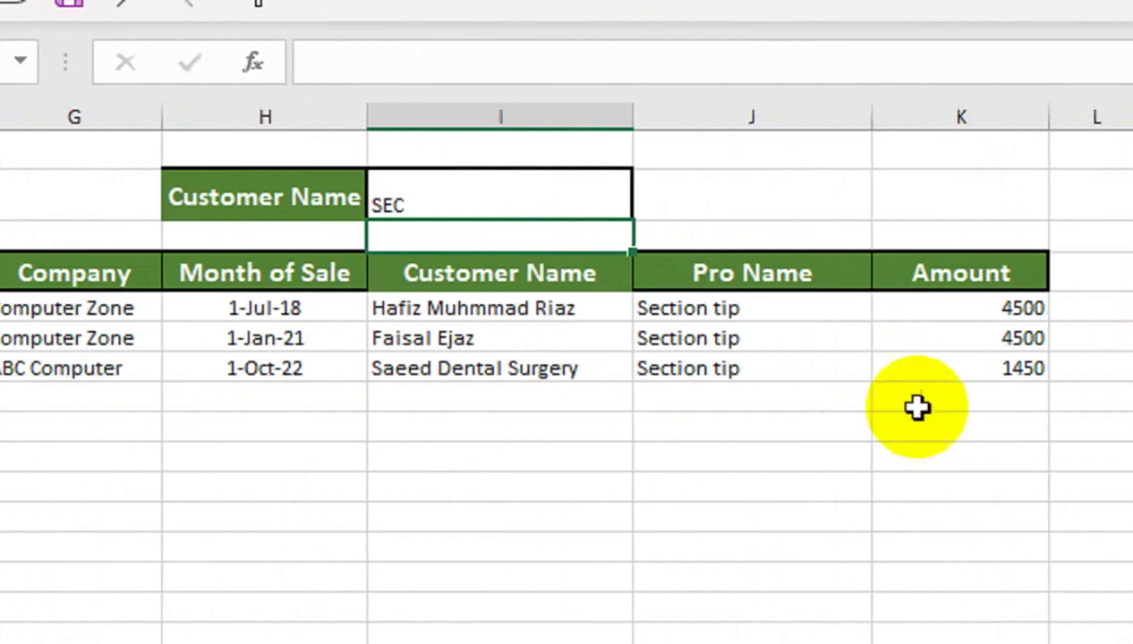
click(471, 206)
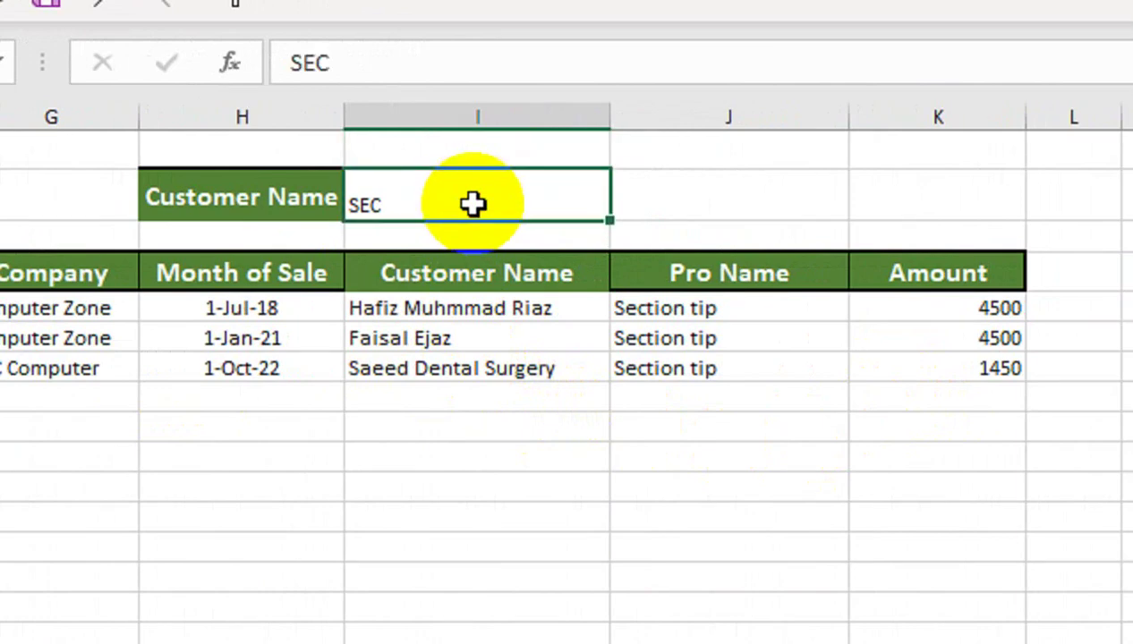
key(Delete)
text(POU)
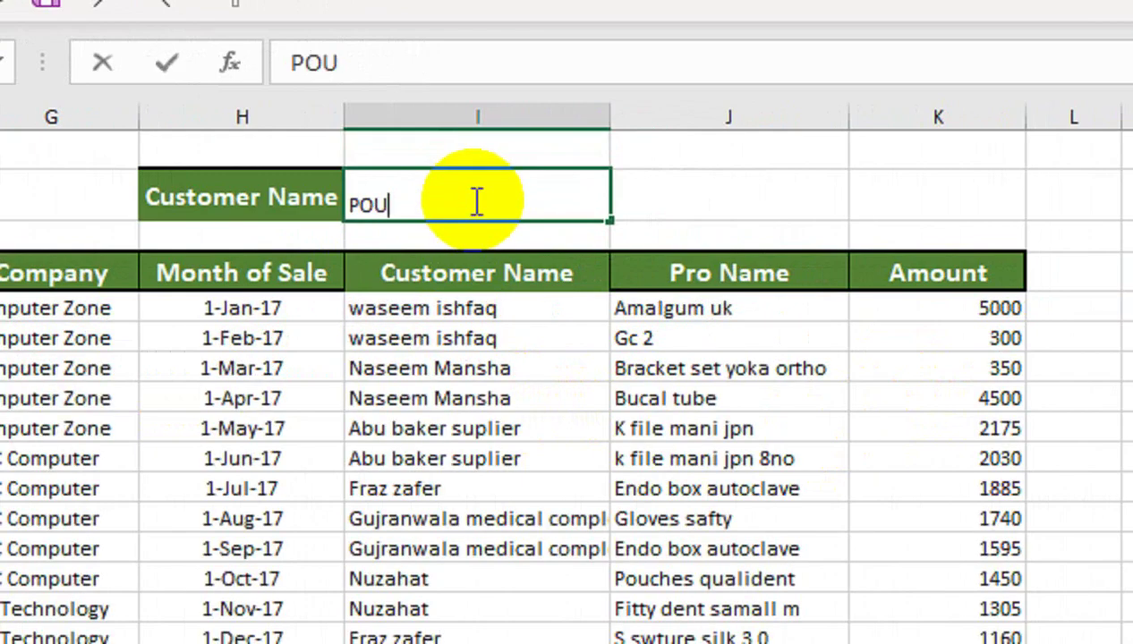
key(Return)
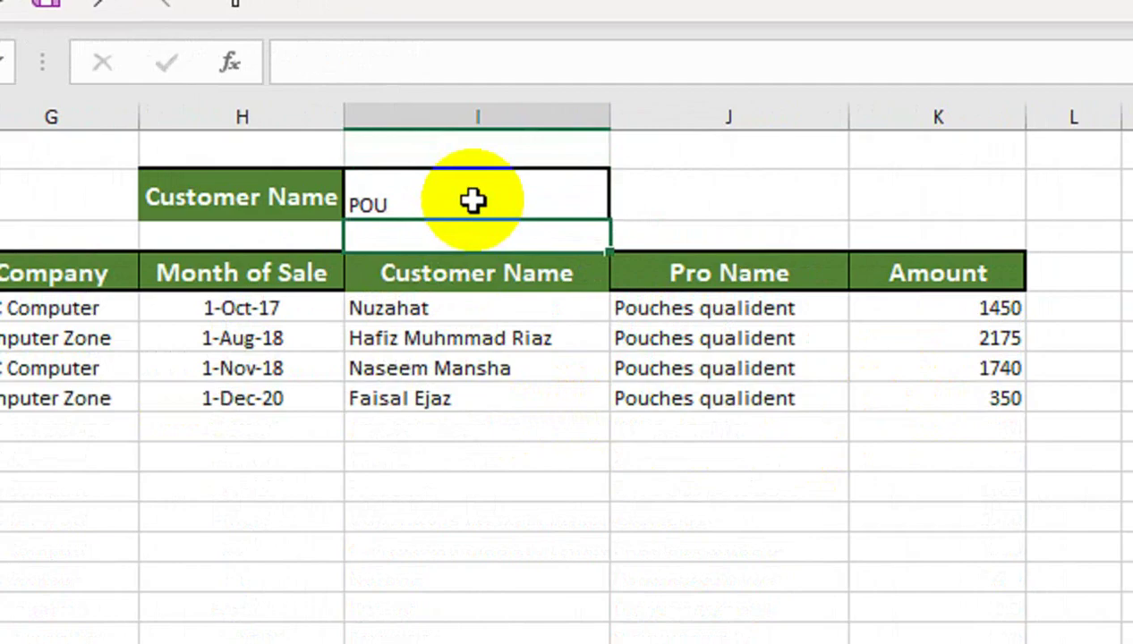